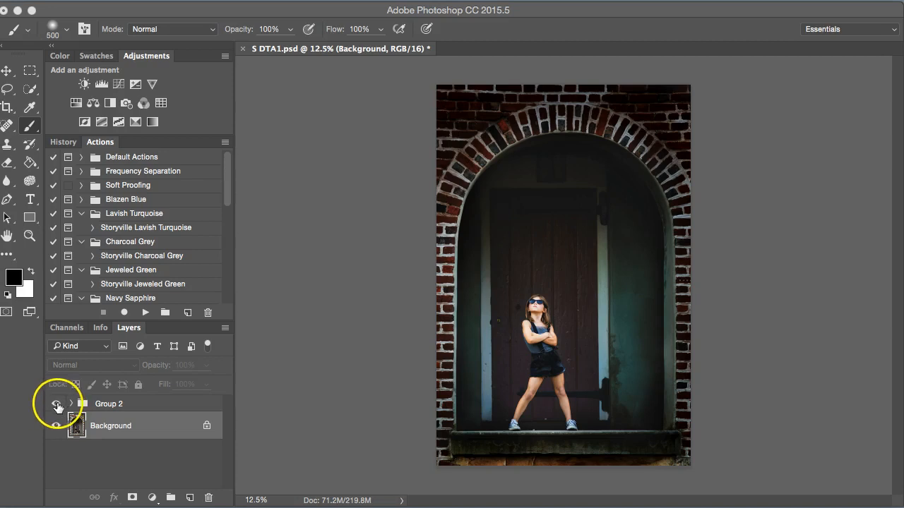
# - Compare Group 2 on and off against the original, then delete Group 2
pyautogui.click(57, 404)
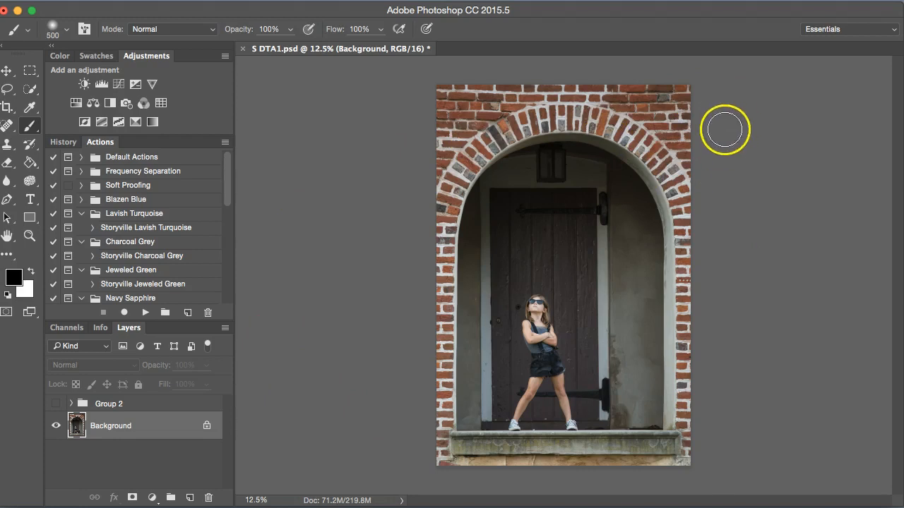
pyautogui.click(56, 404)
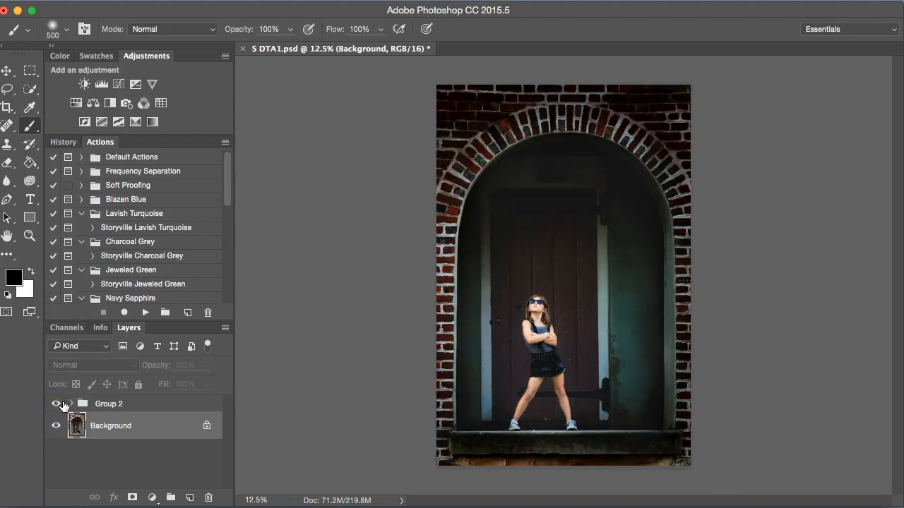
pyautogui.click(58, 404)
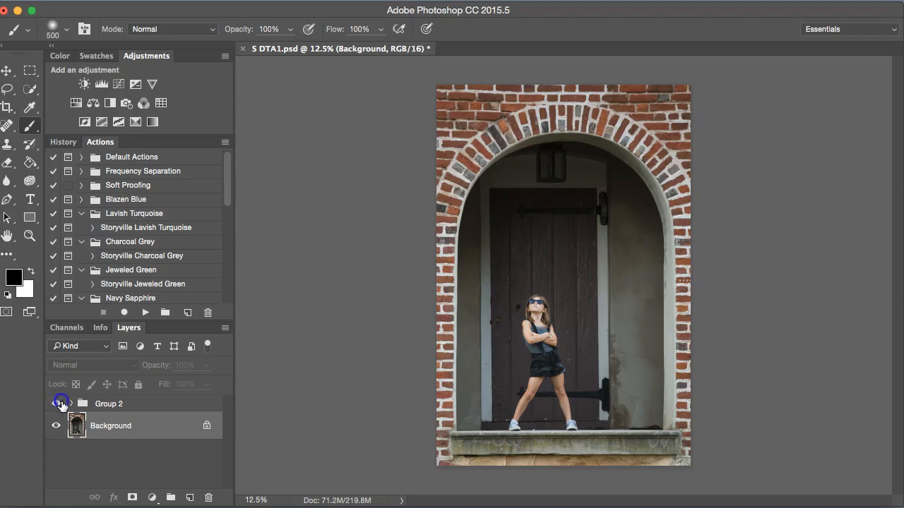
pyautogui.click(56, 404)
pyautogui.moveTo(110, 402); pyautogui.dragTo(214, 502)
# - Run the Storyville Image Base action on the photo
pyautogui.moveTo(228, 196); pyautogui.dragTo(221, 319)
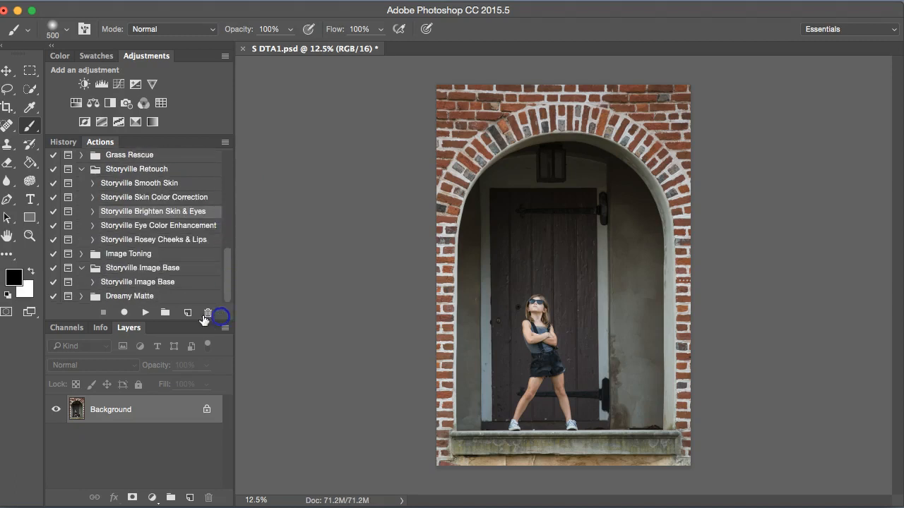
pyautogui.click(148, 282)
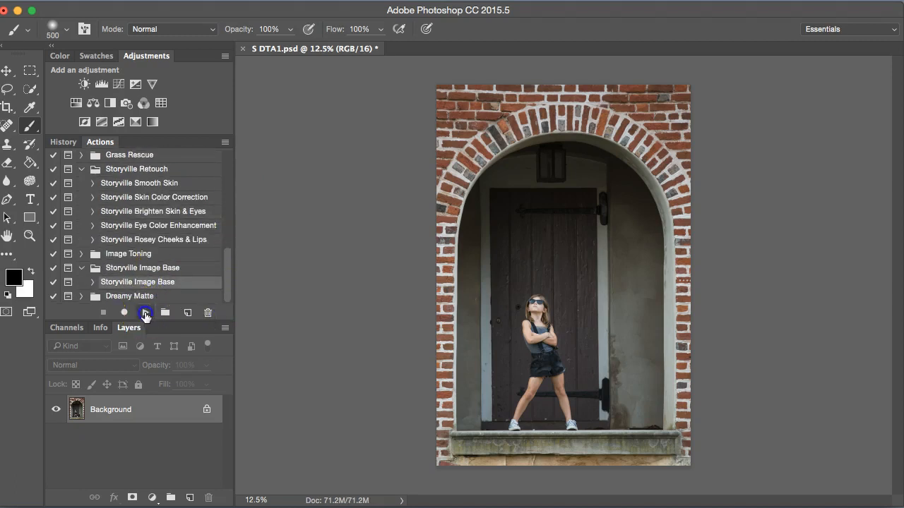
pyautogui.click(145, 313)
pyautogui.click(553, 43)
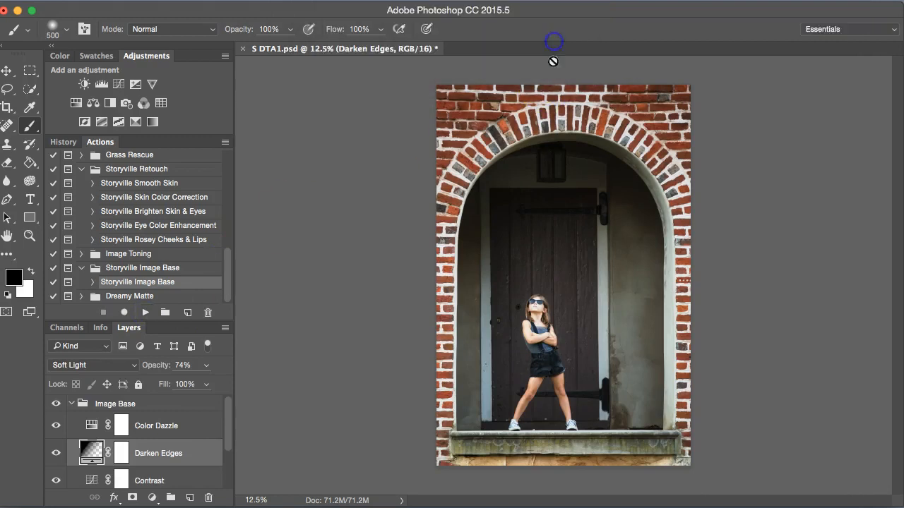
# - Hide the Brighten Up adjustment layer
pyautogui.moveTo(229, 428); pyautogui.dragTo(226, 474)
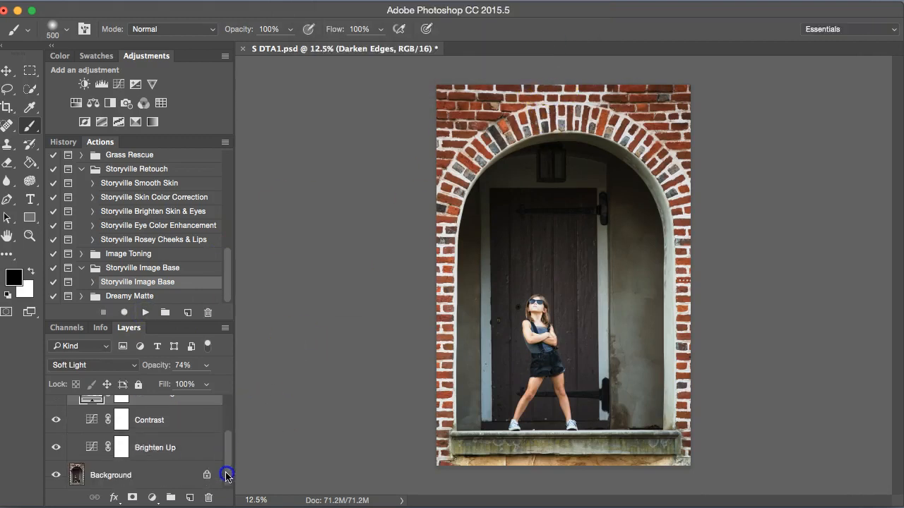
pyautogui.click(119, 447)
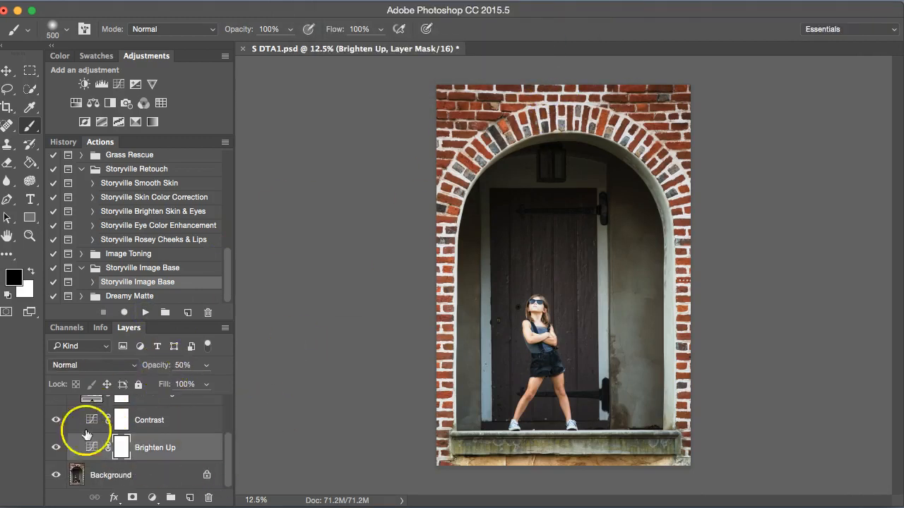
pyautogui.click(57, 449)
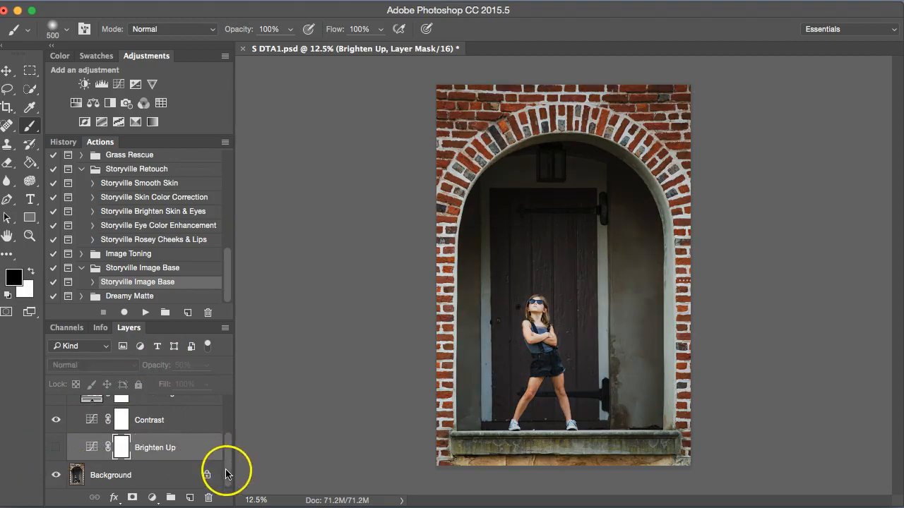
# - Edit the Darken Edges gradient fill: set its scale to 128% and recentre it on the girl
pyautogui.moveTo(226, 468); pyautogui.dragTo(227, 459)
pyautogui.doubleClick(88, 423)
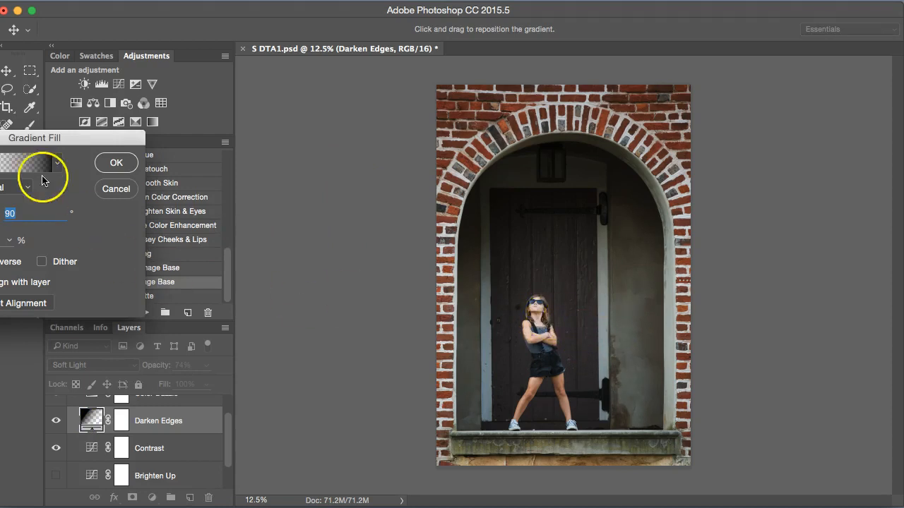
pyautogui.moveTo(72, 139); pyautogui.dragTo(186, 146)
pyautogui.moveTo(67, 250); pyautogui.dragTo(60, 250)
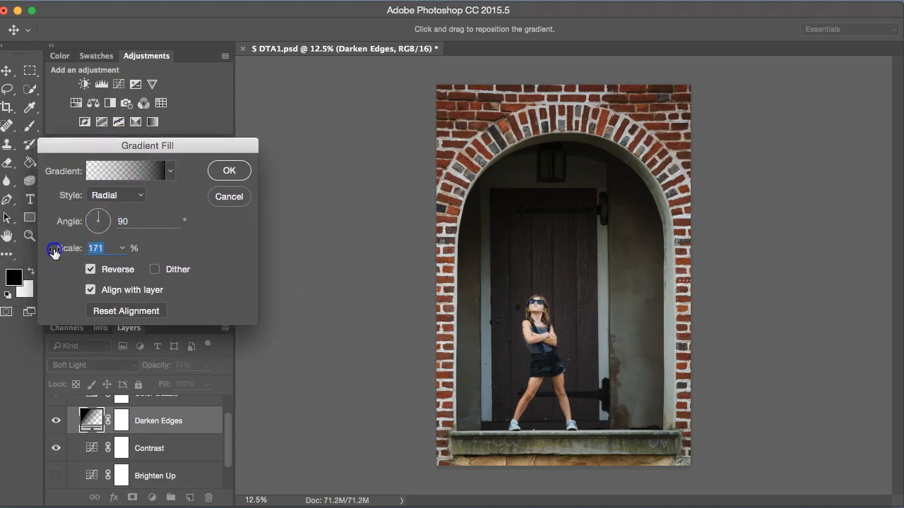
pyautogui.click(546, 342)
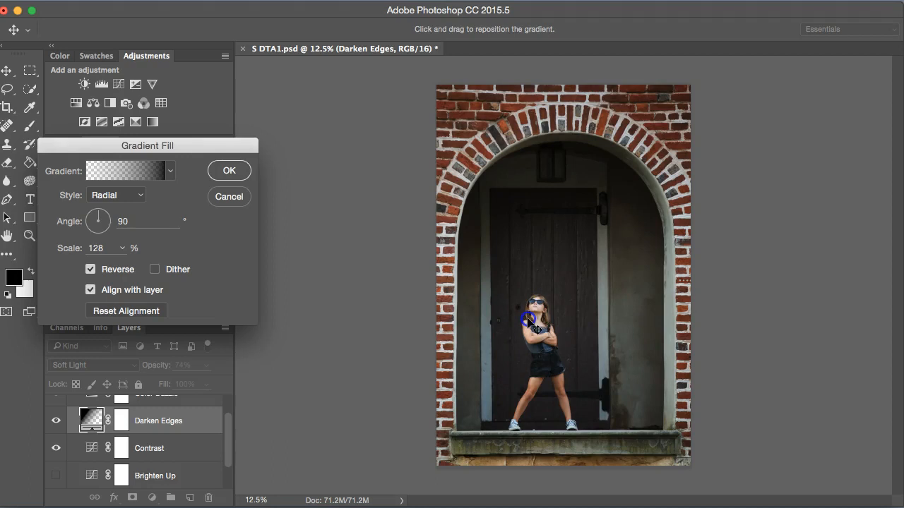
pyautogui.click(229, 170)
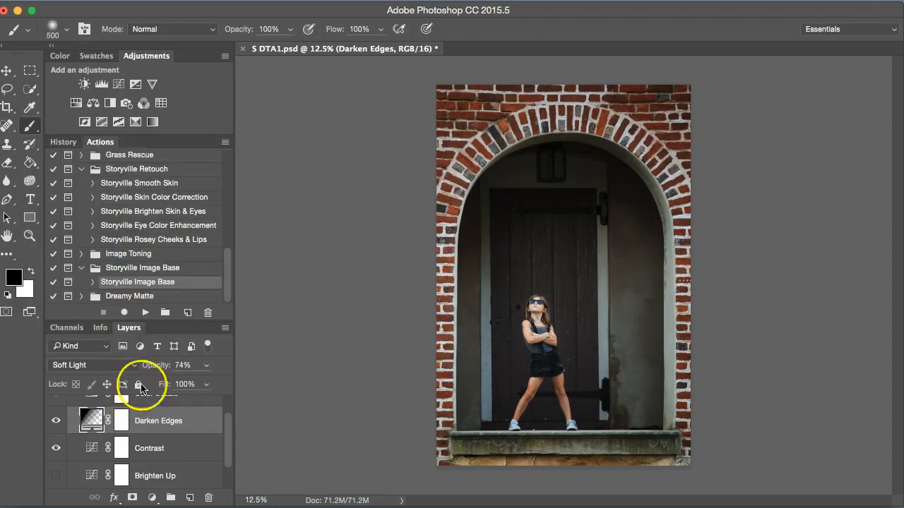
# - Raise the Darken Edges layer's opacity to 100% and duplicate the layer
pyautogui.moveTo(160, 366); pyautogui.dragTo(217, 362)
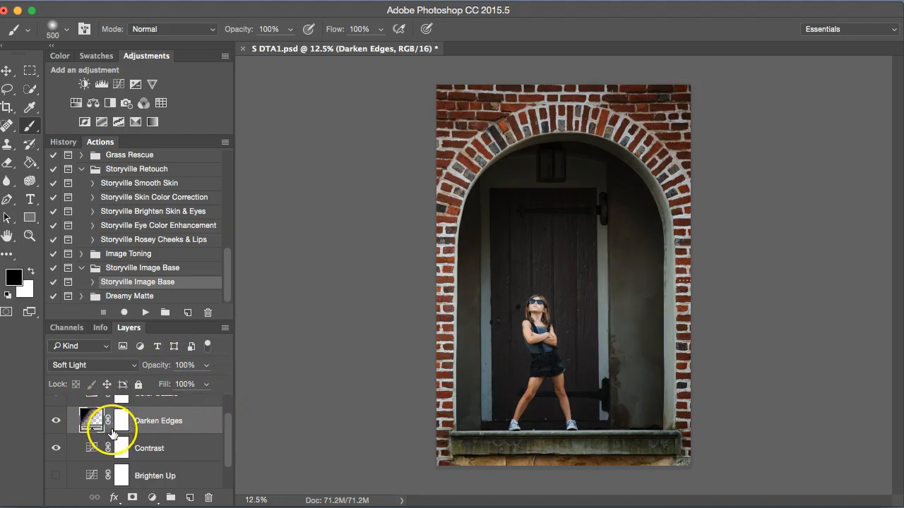
pyautogui.press('super+j')
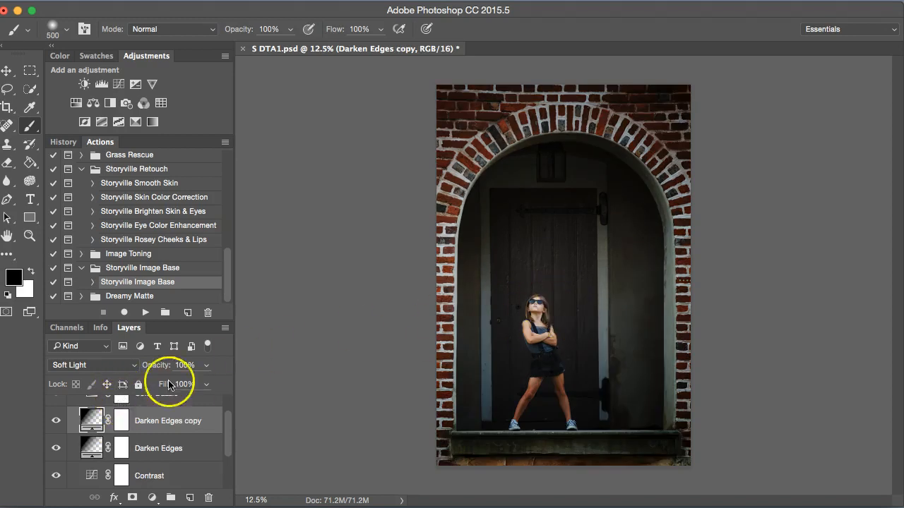
# - Select the Darken Edges copy's mask and lower the layer opacity to 70%
pyautogui.click(123, 426)
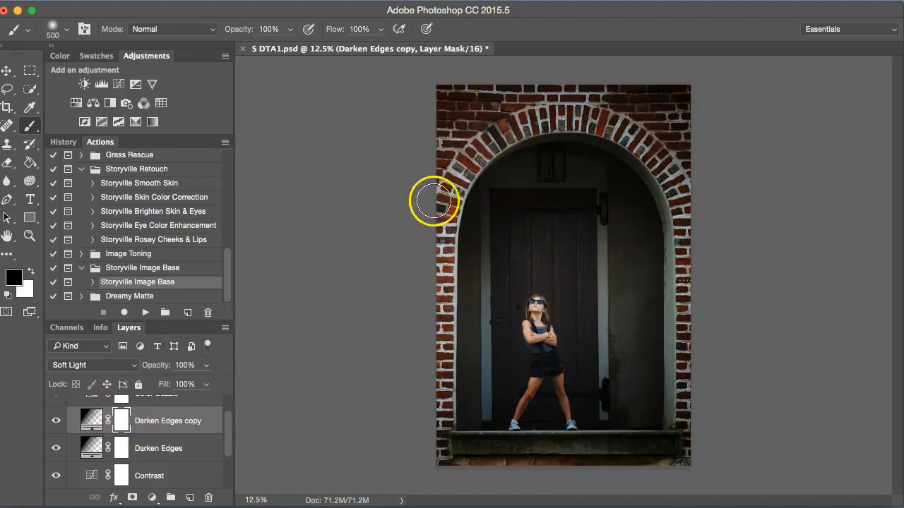
pyautogui.moveTo(158, 366); pyautogui.dragTo(132, 369)
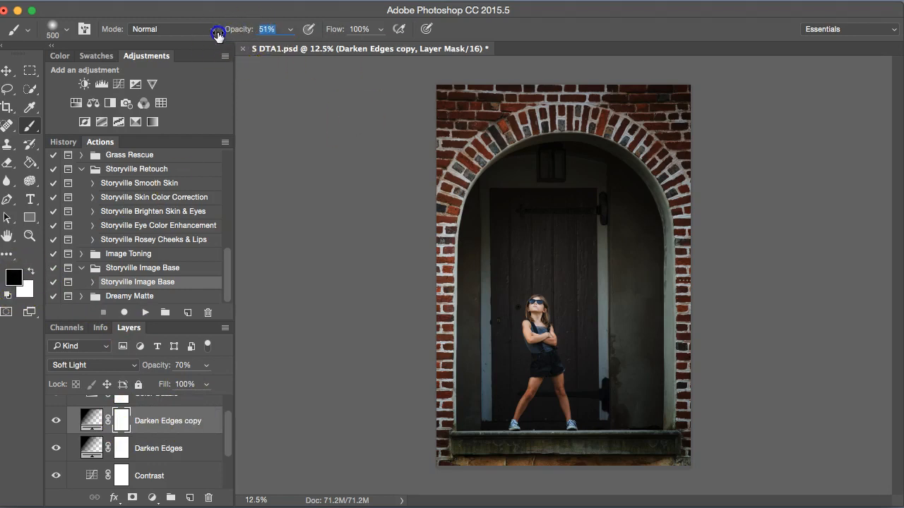
# - Enlarge the brush to 900 and paint black at 51% on the copy's mask over the girl and door
pyautogui.press(']')
pyautogui.press(']')
pyautogui.press(']')
pyautogui.press(']')
pyautogui.moveTo(549, 283); pyautogui.dragTo(519, 350)
pyautogui.moveTo(526, 234); pyautogui.dragTo(557, 400)
pyautogui.moveTo(591, 219)
pyautogui.mouseDown()
pyautogui.moveTo(504, 276)
pyautogui.moveTo(588, 384)
pyautogui.moveTo(571, 308)
pyautogui.mouseUp()
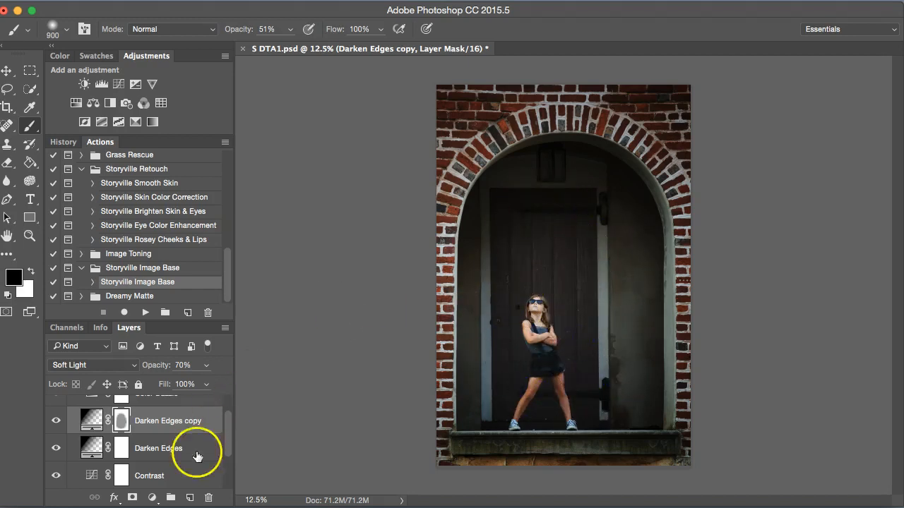
# - Set the Color Dazzle layer's opacity to 100% and select its mask
pyautogui.moveTo(226, 433); pyautogui.dragTo(226, 415)
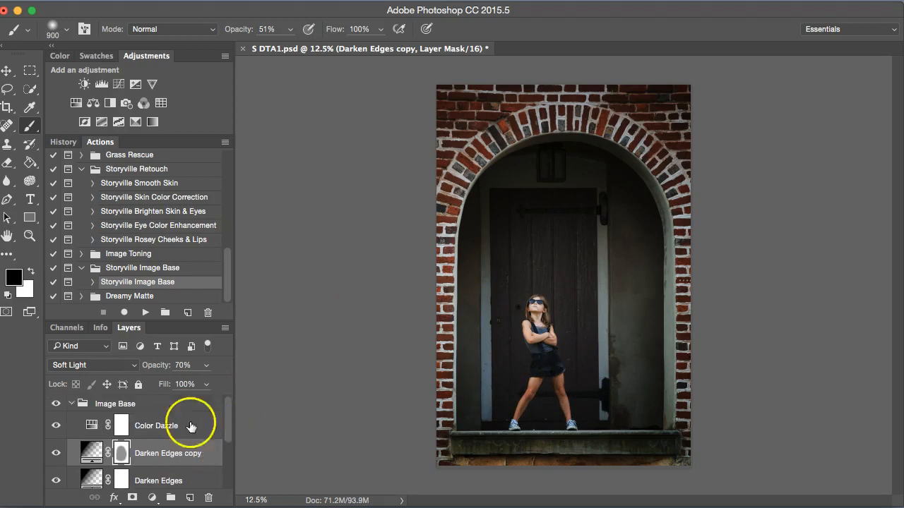
pyautogui.click(86, 422)
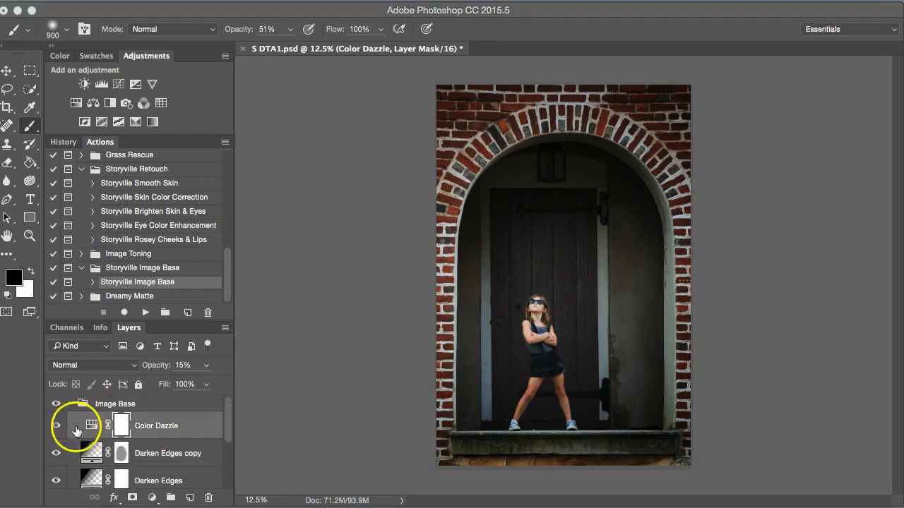
pyautogui.click(90, 426)
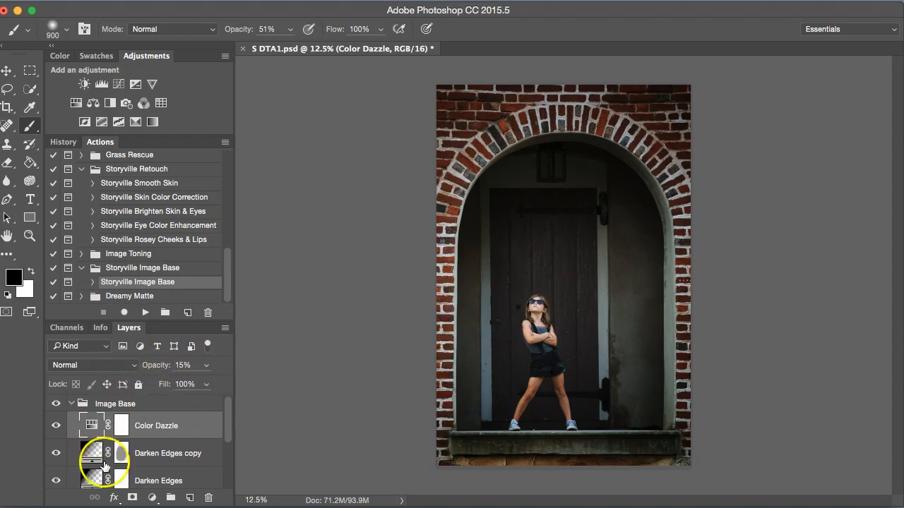
pyautogui.moveTo(162, 371); pyautogui.dragTo(163, 370)
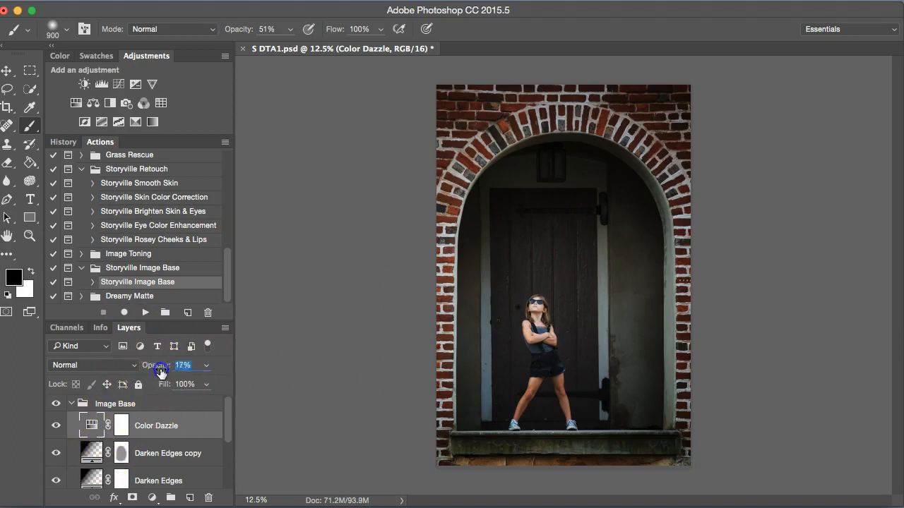
pyautogui.click(121, 428)
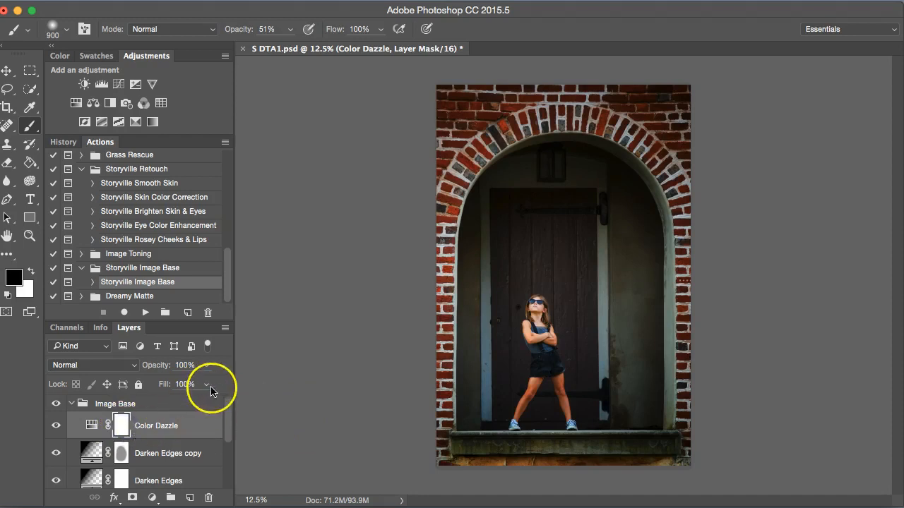
# - Invert the Color Dazzle mask and paint white over the girl with a 500 brush at 99% opacity
pyautogui.press('super+i')
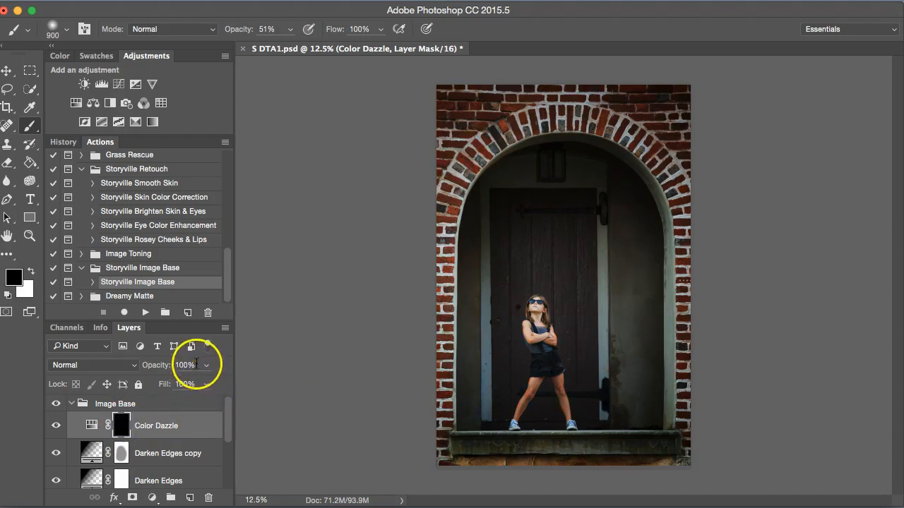
pyautogui.press('x')
pyautogui.moveTo(333, 32); pyautogui.dragTo(332, 32)
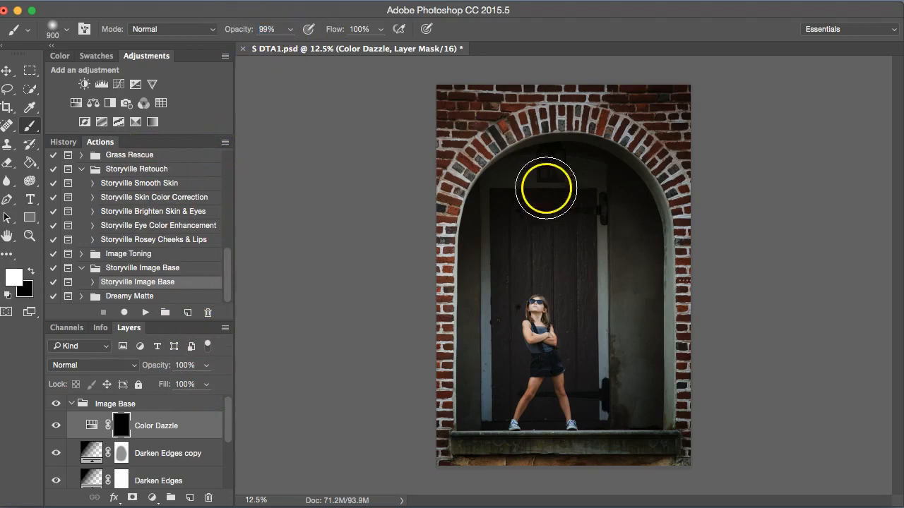
pyautogui.press('super+plus')
pyautogui.press('[')
pyautogui.press('[')
pyautogui.press('[')
pyautogui.press('[')
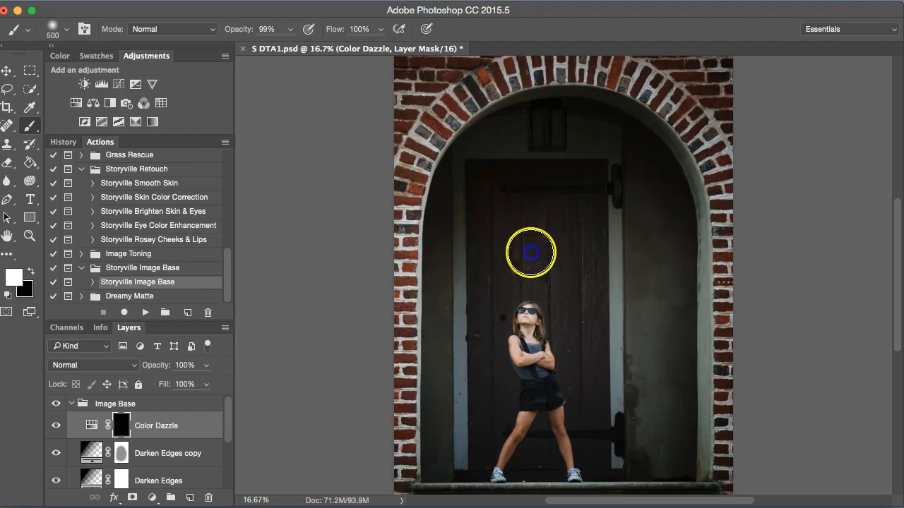
pyautogui.moveTo(560, 450); pyautogui.dragTo(545, 460)
pyautogui.press('[')
pyautogui.press('[')
pyautogui.press('[')
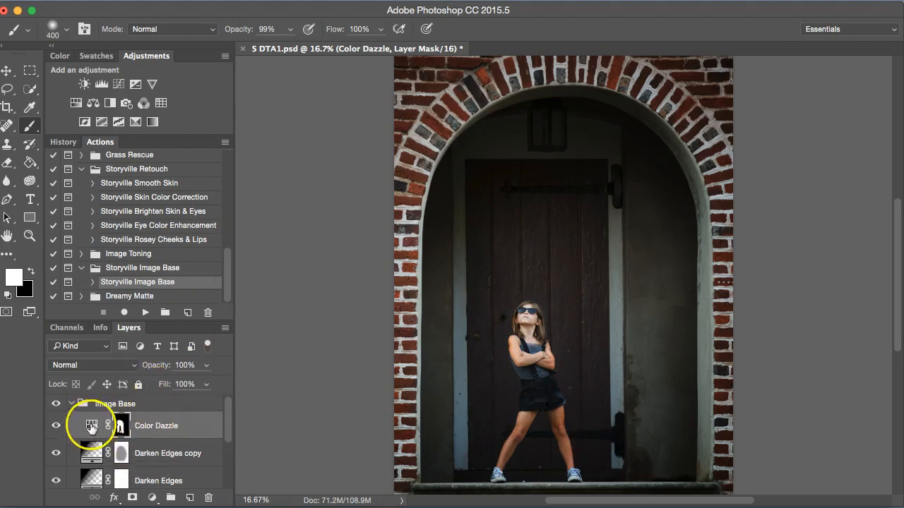
# - Duplicate the Color Dazzle layer and set the copy's opacity to 87%
pyautogui.press('super+j')
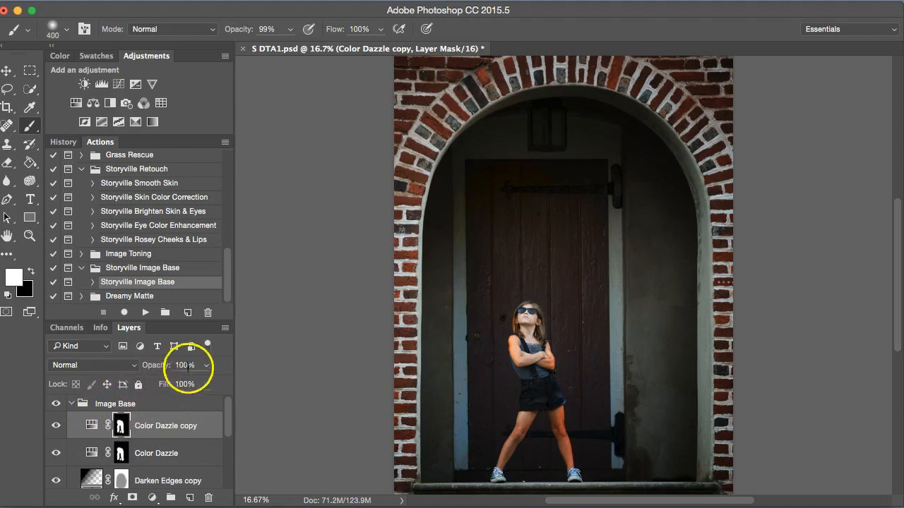
pyautogui.moveTo(170, 369); pyautogui.dragTo(158, 367)
# - Paint black with a 150 brush on the Color Dazzle copy's mask over the girl's shorts
pyautogui.click(122, 426)
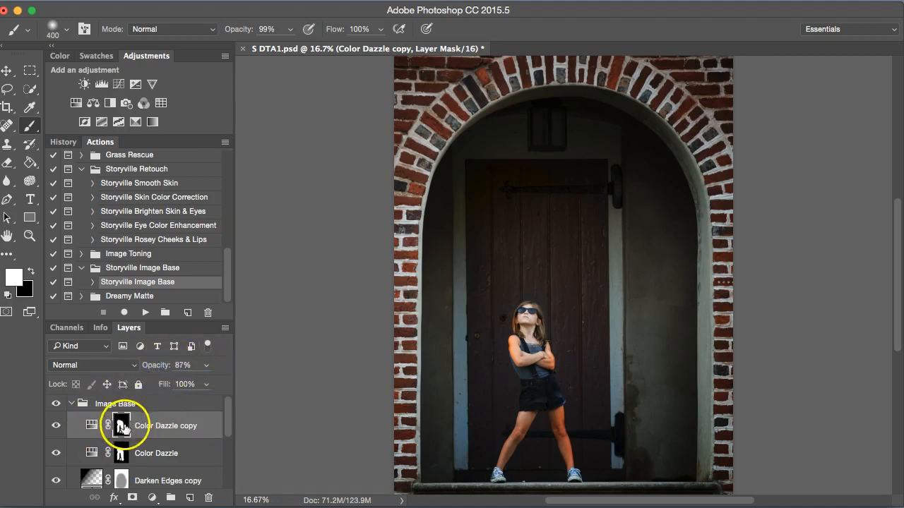
pyautogui.press('x')
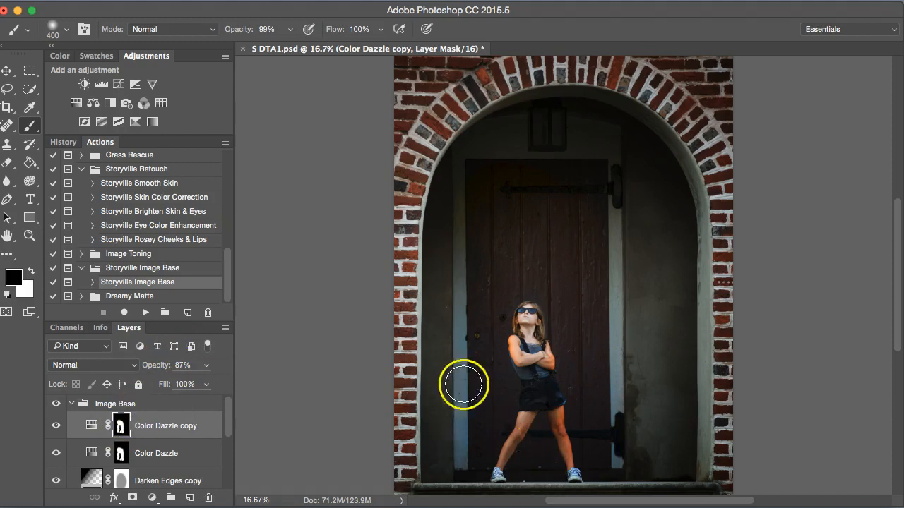
pyautogui.press('[')
pyautogui.press('[')
pyautogui.moveTo(552, 398); pyautogui.dragTo(558, 416)
pyautogui.click(232, 30)
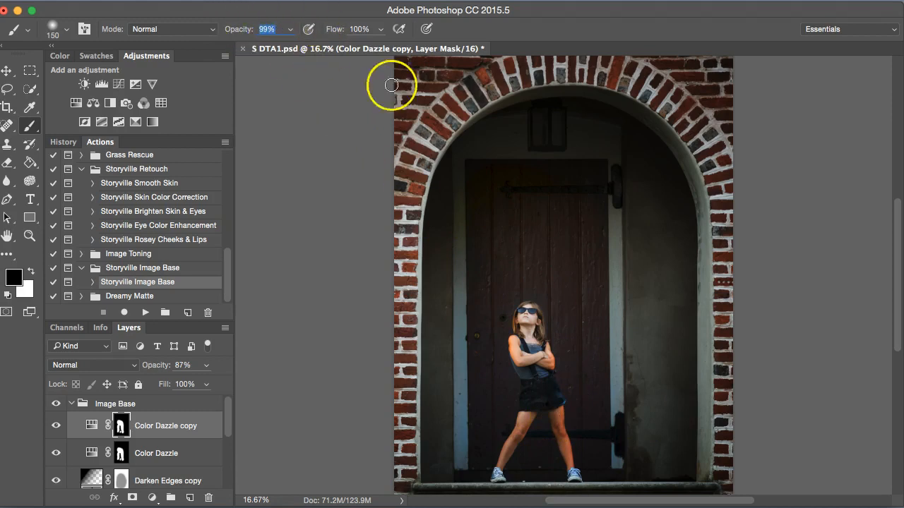
pyautogui.press('Return')
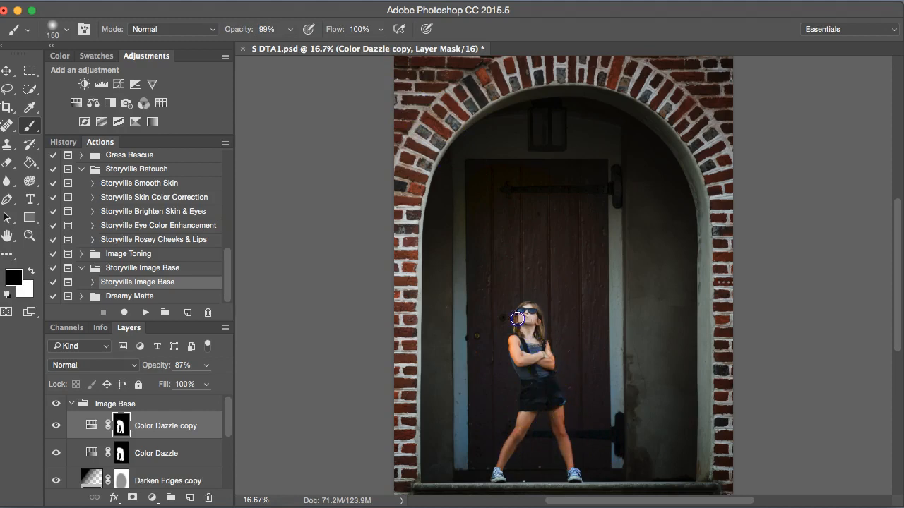
# - Paint black on the original Color Dazzle mask over the girl's leg, then collapse the Image Base group
pyautogui.click(138, 462)
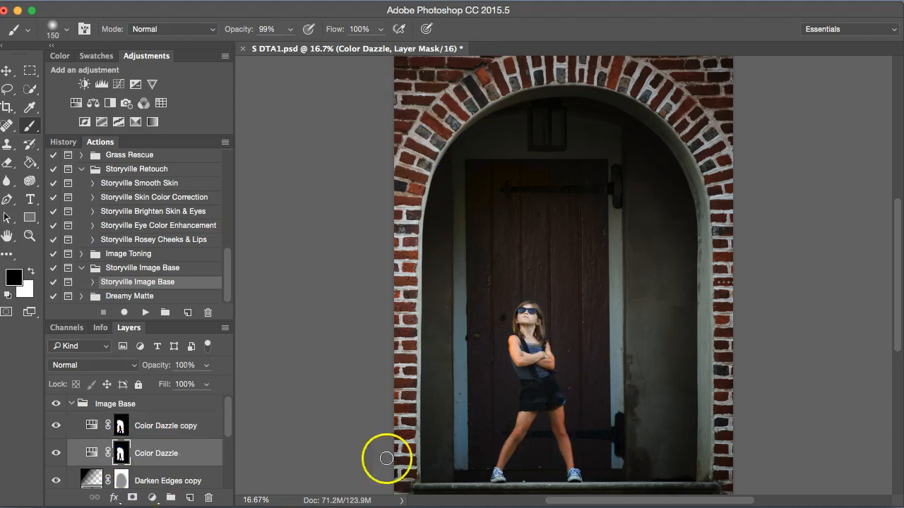
pyautogui.moveTo(527, 424); pyautogui.dragTo(507, 457)
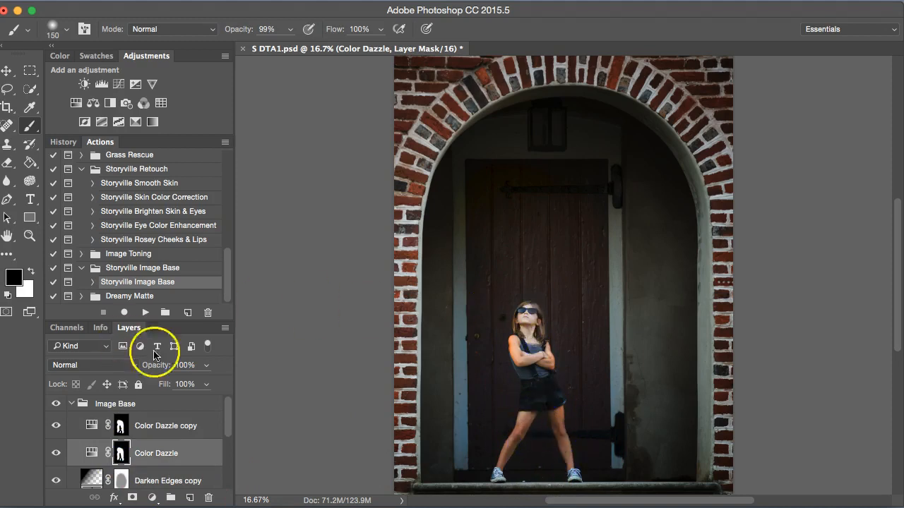
pyautogui.click(69, 406)
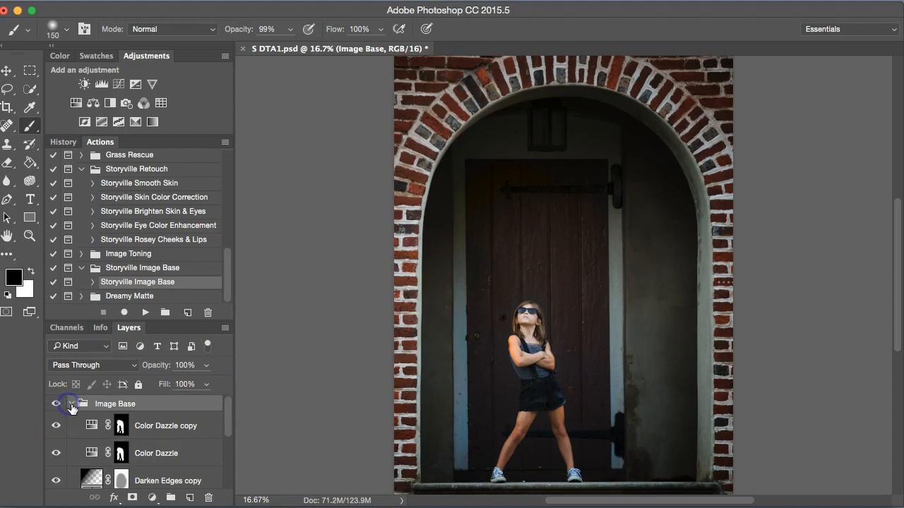
# - Collapse the Image Base group and toggle its visibility off and on to compare the effect
pyautogui.click(74, 403)
pyautogui.click(57, 404)
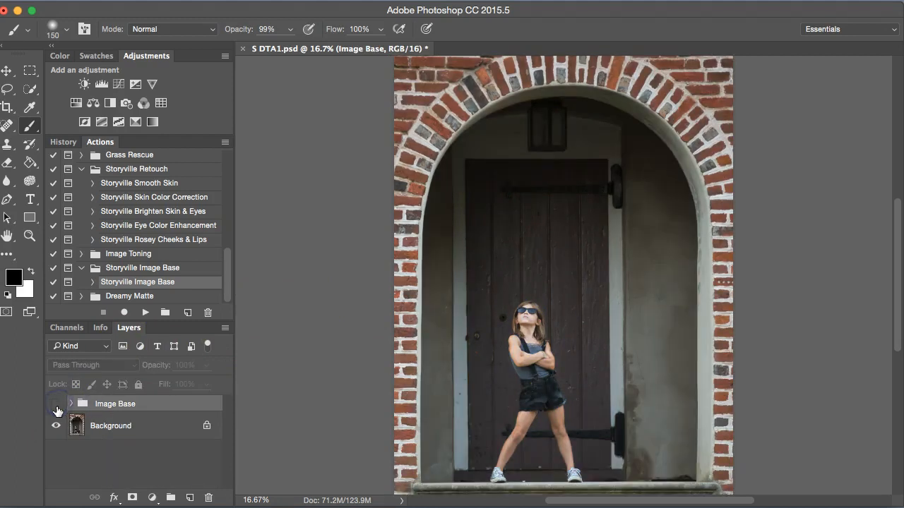
pyautogui.click(57, 406)
pyautogui.click(56, 405)
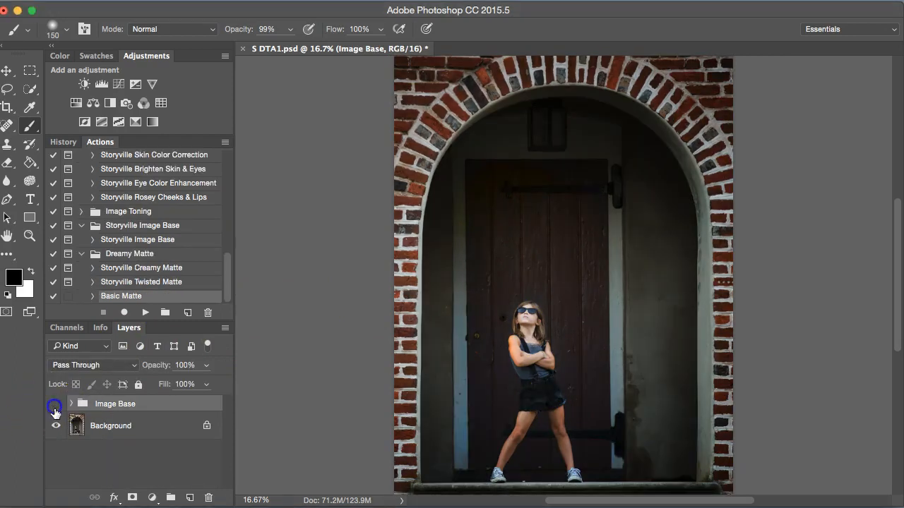
pyautogui.click(55, 405)
# - Run the Basic Matte action and set the new Basic Matte layer's opacity to 20%
pyautogui.click(145, 312)
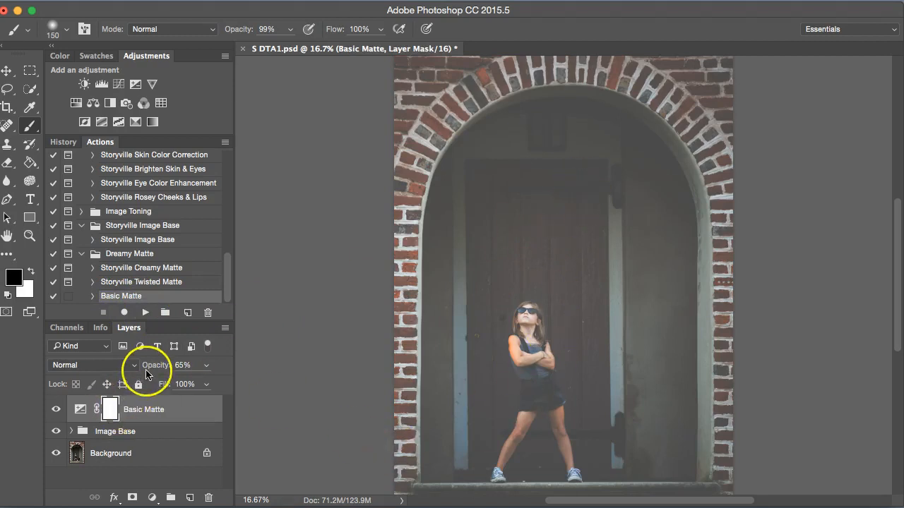
pyautogui.moveTo(134, 372); pyautogui.dragTo(131, 372)
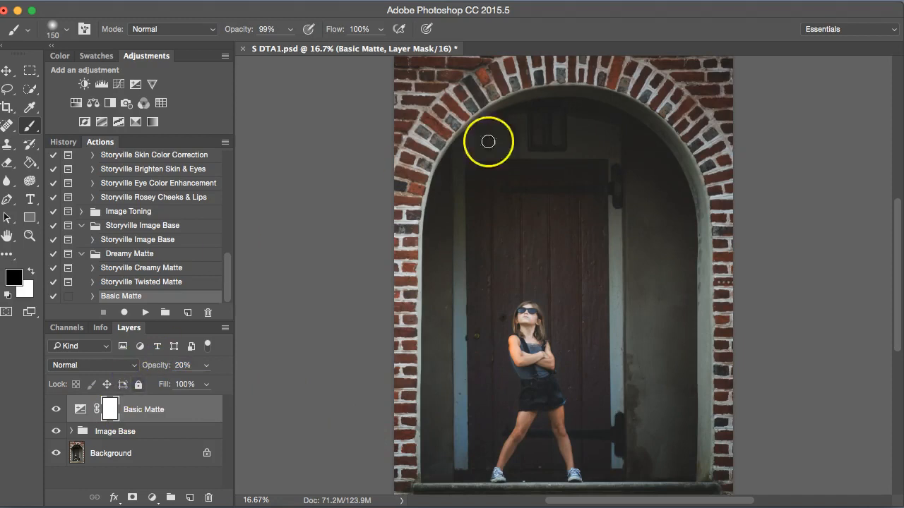
# - Invert the Basic Matte mask and paint white over the arch interior with a 400 brush
pyautogui.click(108, 408)
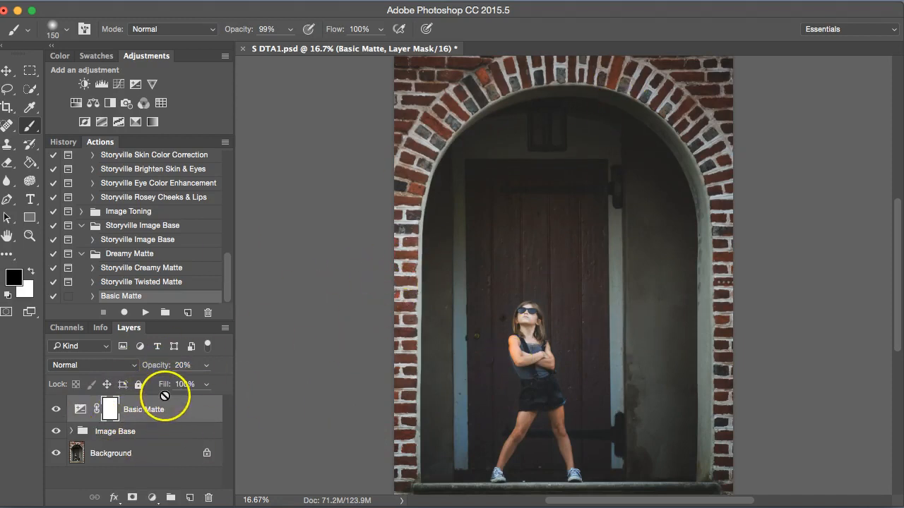
pyautogui.press('x')
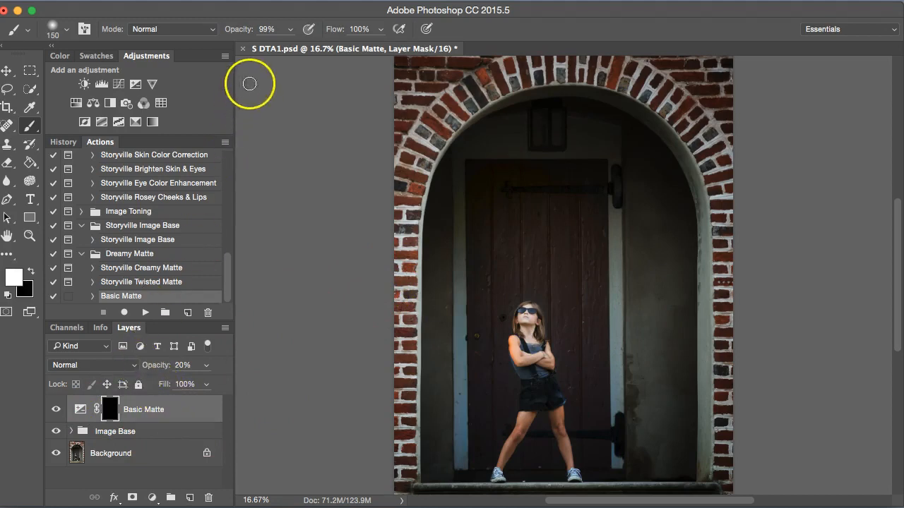
pyautogui.press(']')
pyautogui.press(']')
pyautogui.press(']')
pyautogui.press(']')
pyautogui.press(']')
pyautogui.moveTo(646, 241)
pyautogui.mouseDown()
pyautogui.moveTo(649, 296)
pyautogui.moveTo(651, 175)
pyautogui.moveTo(657, 404)
pyautogui.mouseUp()
pyautogui.moveTo(665, 457)
pyautogui.mouseDown()
pyautogui.moveTo(673, 312)
pyautogui.moveTo(656, 194)
pyautogui.moveTo(598, 129)
pyautogui.moveTo(496, 147)
pyautogui.moveTo(463, 176)
pyautogui.moveTo(443, 274)
pyautogui.moveTo(435, 459)
pyautogui.moveTo(427, 332)
pyautogui.moveTo(466, 177)
pyautogui.moveTo(573, 134)
pyautogui.moveTo(594, 143)
pyautogui.moveTo(613, 179)
pyautogui.moveTo(626, 450)
pyautogui.moveTo(663, 462)
pyautogui.moveTo(675, 242)
pyautogui.moveTo(633, 162)
pyautogui.mouseUp()
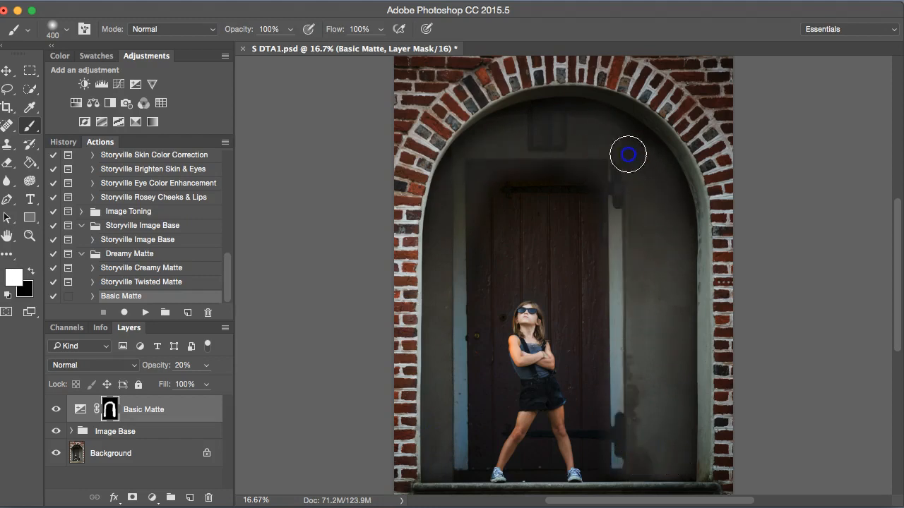
pyautogui.moveTo(578, 129)
pyautogui.mouseDown()
pyautogui.moveTo(488, 188)
pyautogui.moveTo(450, 266)
pyautogui.moveTo(437, 368)
pyautogui.moveTo(446, 445)
pyautogui.mouseUp()
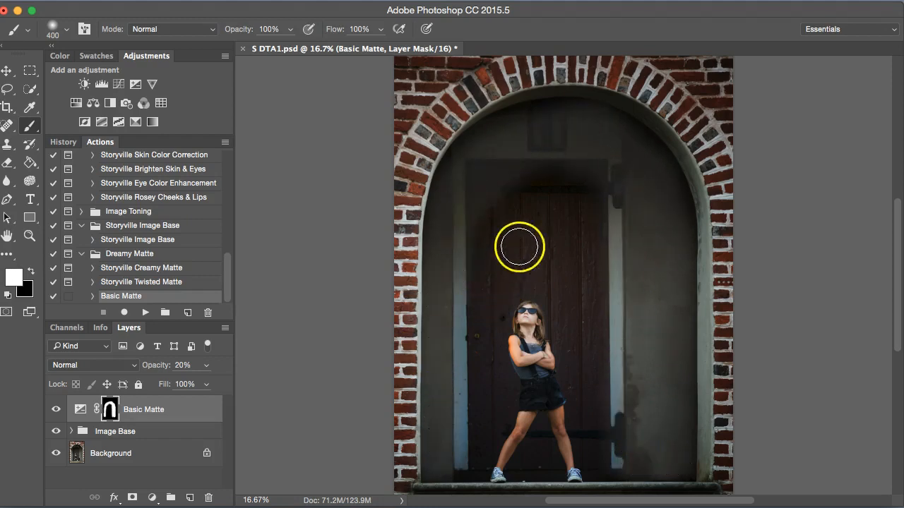
# - Lower the Basic Matte layer's opacity to 13% and toggle its visibility to compare
pyautogui.press('x')
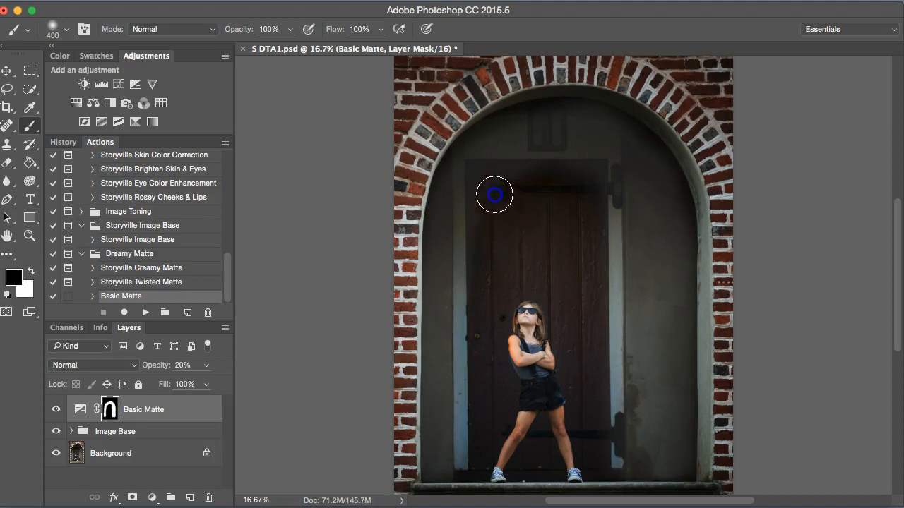
pyautogui.moveTo(160, 366); pyautogui.dragTo(104, 371)
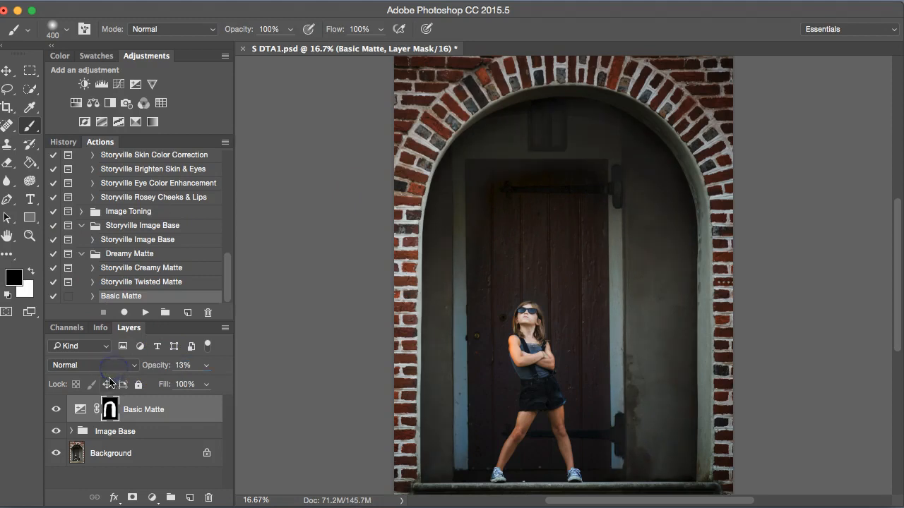
pyautogui.click(56, 409)
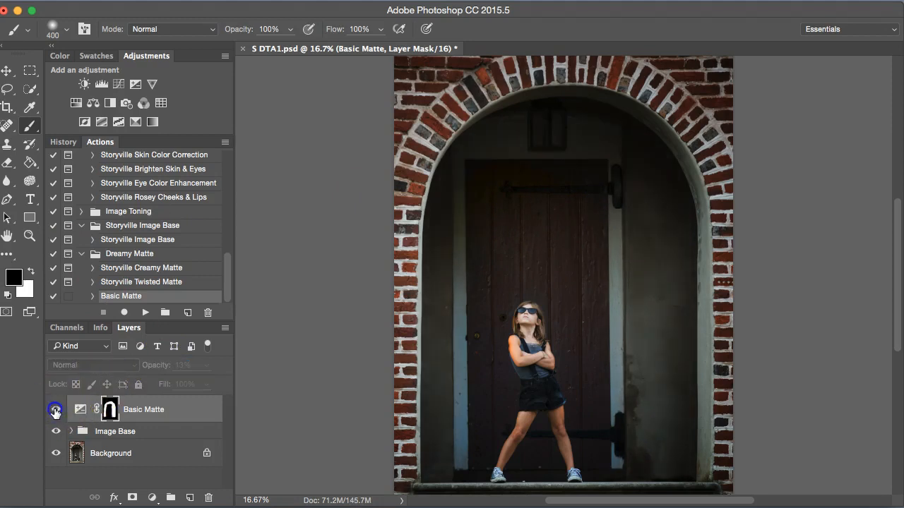
pyautogui.click(56, 409)
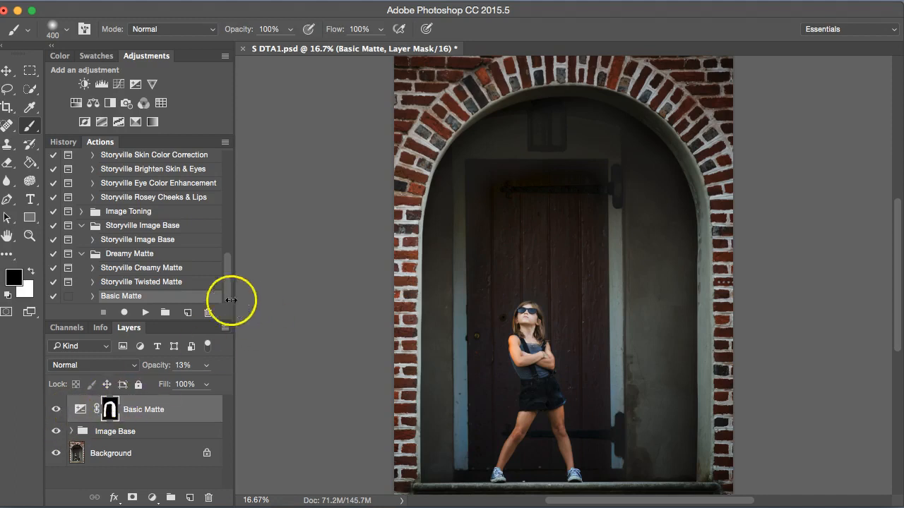
# - Run the Storyville Lavish Turquoise action from the Lavish Turquoise set, continuing past its copyright notice
pyautogui.click(81, 254)
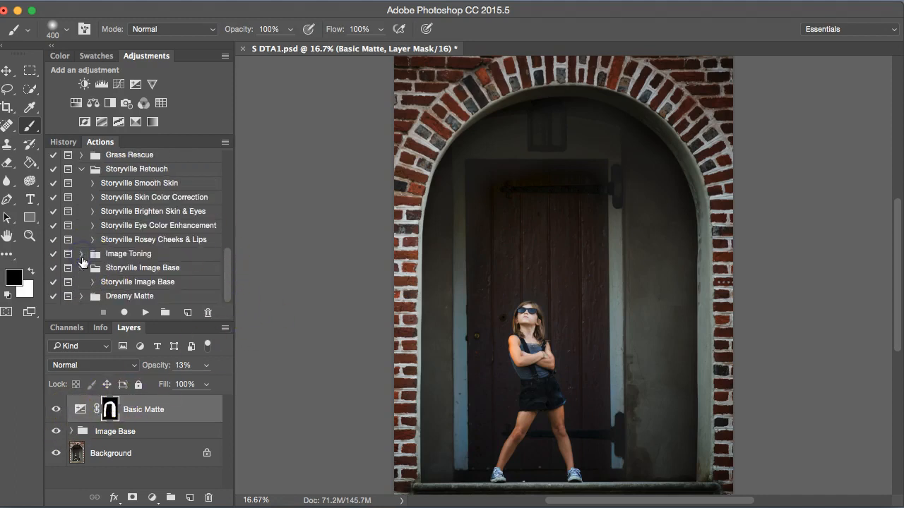
pyautogui.moveTo(230, 269); pyautogui.dragTo(227, 191)
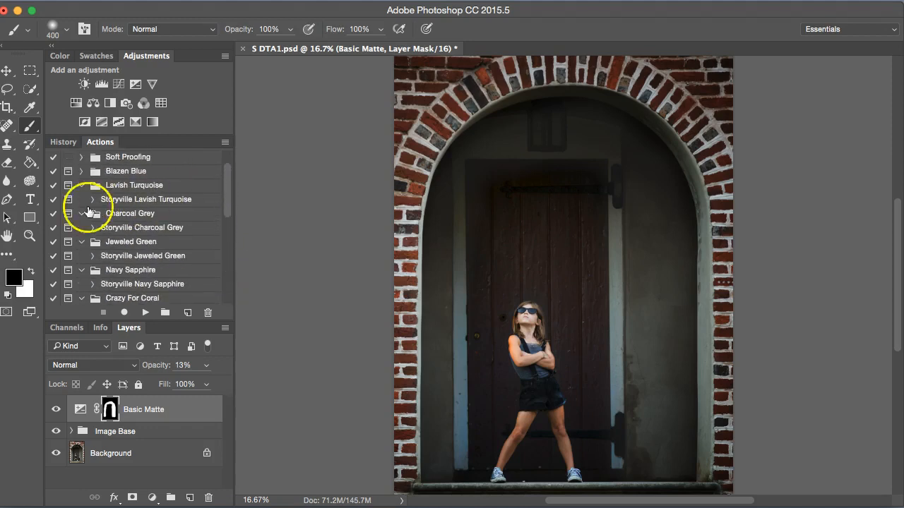
pyautogui.click(138, 215)
pyautogui.click(133, 200)
pyautogui.click(145, 313)
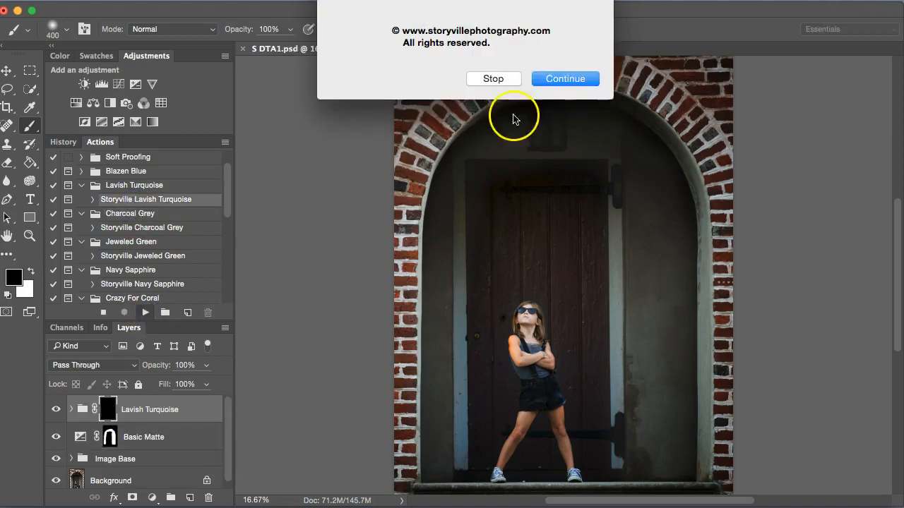
pyautogui.click(570, 80)
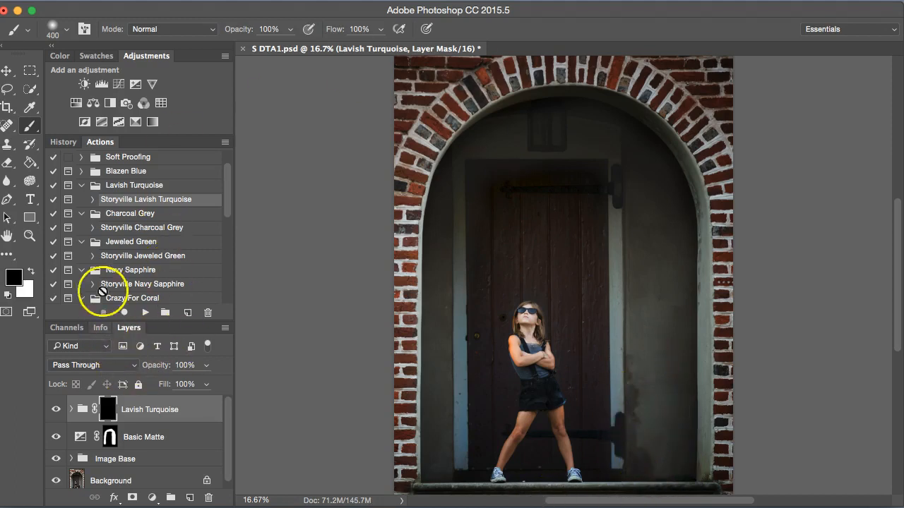
# - Paint white on the Lavish Turquoise mask over the right and left walls inside the doorway
pyautogui.press('x')
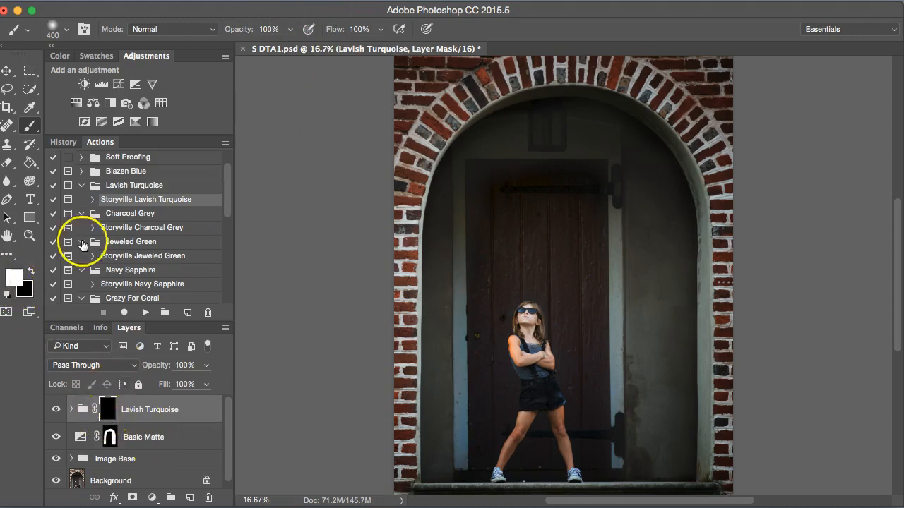
pyautogui.moveTo(665, 311)
pyautogui.mouseDown()
pyautogui.moveTo(654, 367)
pyautogui.moveTo(658, 331)
pyautogui.moveTo(651, 341)
pyautogui.moveTo(647, 283)
pyautogui.moveTo(636, 289)
pyautogui.moveTo(655, 456)
pyautogui.moveTo(668, 469)
pyautogui.moveTo(669, 232)
pyautogui.moveTo(650, 187)
pyautogui.moveTo(634, 202)
pyautogui.moveTo(640, 160)
pyautogui.mouseUp()
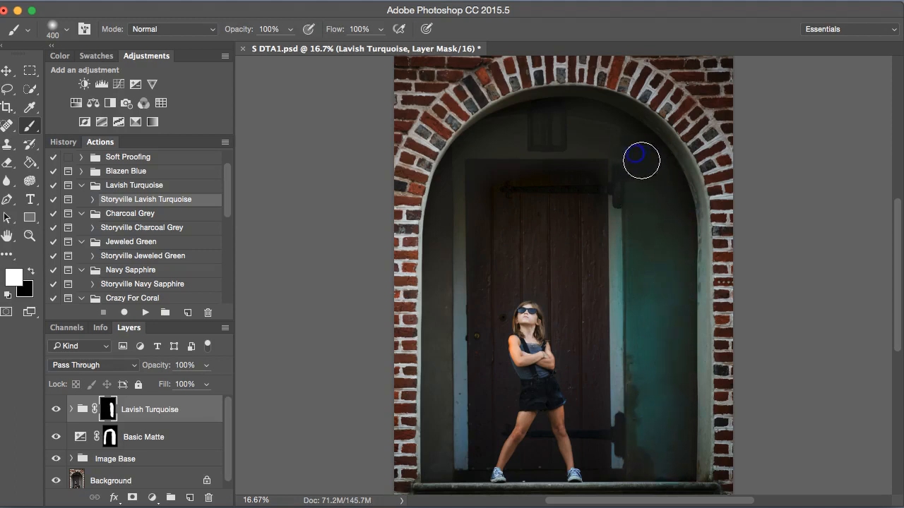
pyautogui.press('[')
pyautogui.press('[')
pyautogui.press('[')
pyautogui.moveTo(447, 219); pyautogui.dragTo(445, 226)
pyautogui.moveTo(438, 194)
pyautogui.mouseDown()
pyautogui.moveTo(427, 346)
pyautogui.moveTo(435, 462)
pyautogui.moveTo(445, 466)
pyautogui.moveTo(447, 377)
pyautogui.mouseUp()
pyautogui.moveTo(443, 302); pyautogui.dragTo(446, 263)
pyautogui.press(']')
pyautogui.press(']')
pyautogui.press(']')
# - Paint black with a 500 brush on the Lavish Turquoise mask over the door and the girl
pyautogui.press('x')
pyautogui.moveTo(485, 212); pyautogui.dragTo(487, 213)
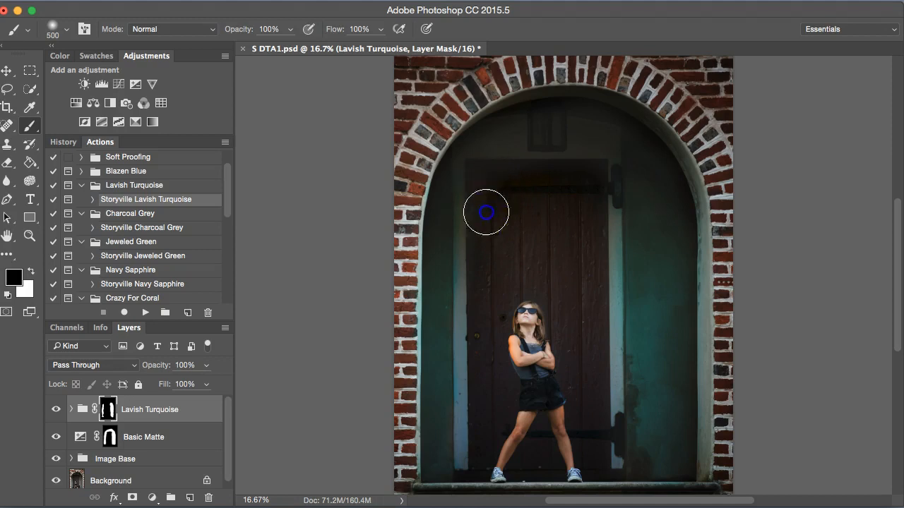
pyautogui.moveTo(550, 176); pyautogui.dragTo(576, 278)
pyautogui.moveTo(594, 367); pyautogui.dragTo(601, 449)
pyautogui.moveTo(499, 464)
pyautogui.mouseDown()
pyautogui.moveTo(527, 271)
pyautogui.moveTo(499, 207)
pyautogui.mouseUp()
pyautogui.moveTo(590, 206); pyautogui.dragTo(536, 313)
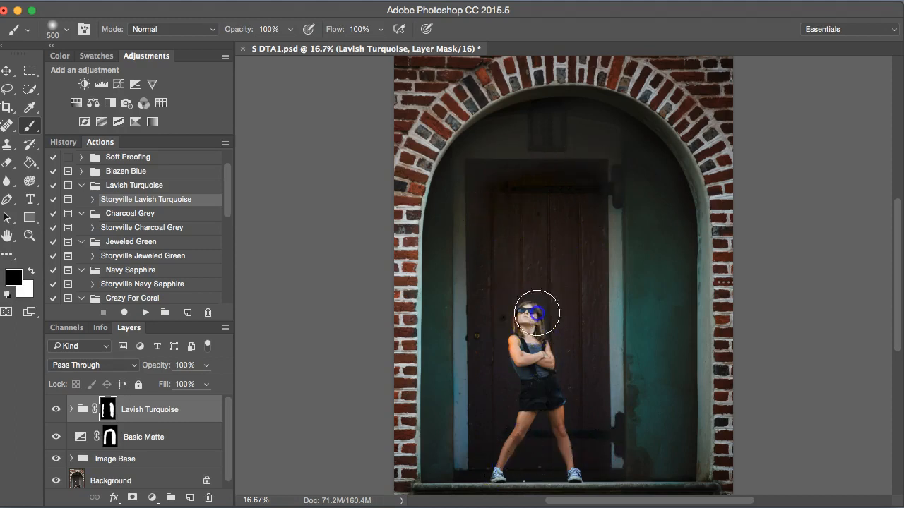
pyautogui.moveTo(564, 192)
pyautogui.mouseDown()
pyautogui.moveTo(567, 301)
pyautogui.moveTo(577, 304)
pyautogui.moveTo(586, 295)
pyautogui.moveTo(581, 234)
pyautogui.moveTo(565, 246)
pyautogui.moveTo(497, 218)
pyautogui.mouseUp()
# - Paint white with a 200 brush along the doorway's edges on the Lavish Turquoise mask
pyautogui.press('x')
pyautogui.press('[')
pyautogui.press('[')
pyautogui.press('[')
pyautogui.moveTo(434, 300); pyautogui.dragTo(440, 286)
pyautogui.moveTo(657, 419); pyautogui.dragTo(644, 397)
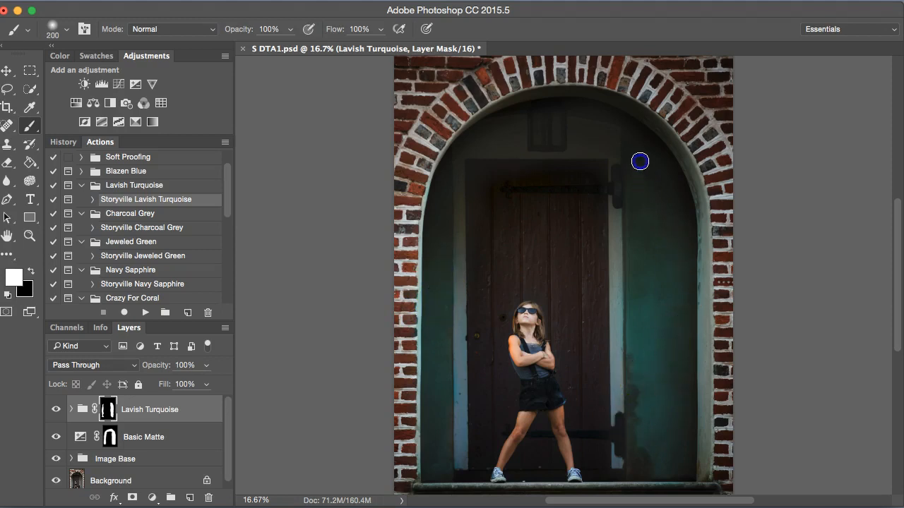
# - Set the Lavish Turquoise group's opacity to 86% and toggle its visibility to compare
pyautogui.moveTo(157, 364); pyautogui.dragTo(163, 368)
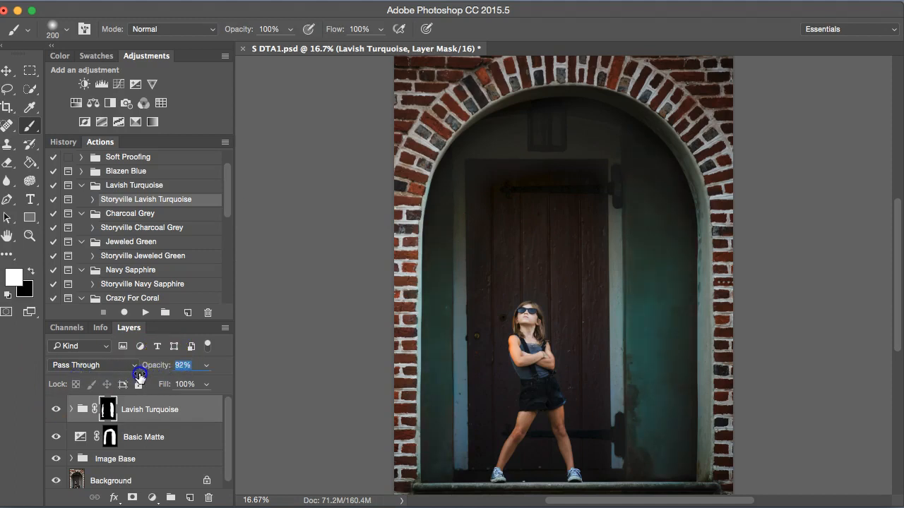
pyautogui.click(54, 411)
pyautogui.click(53, 411)
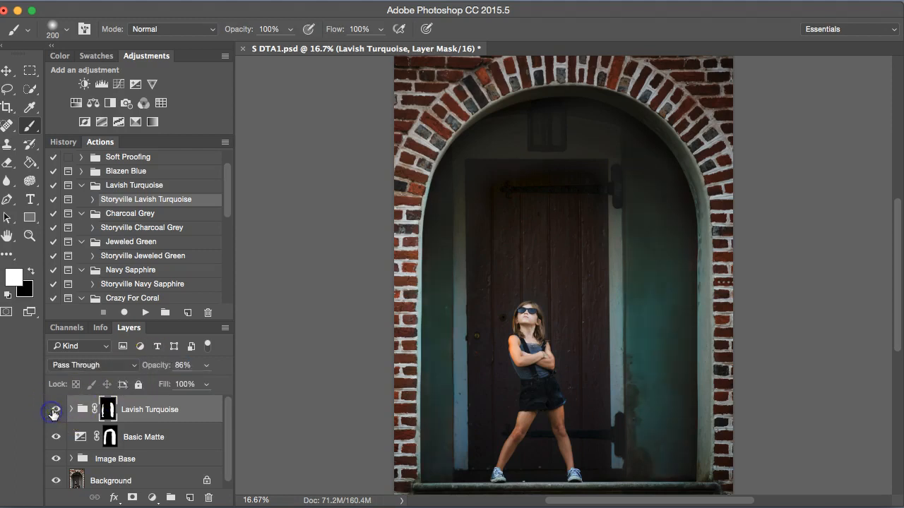
pyautogui.click(55, 412)
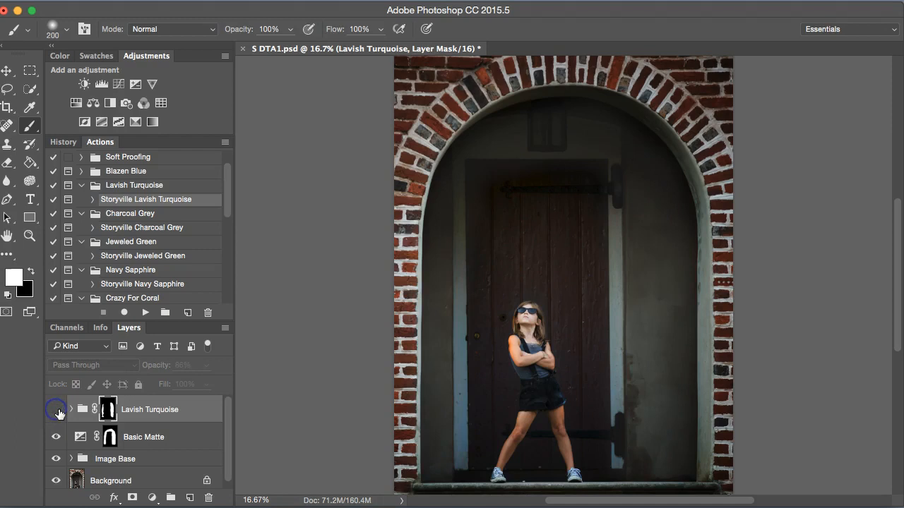
pyautogui.click(57, 412)
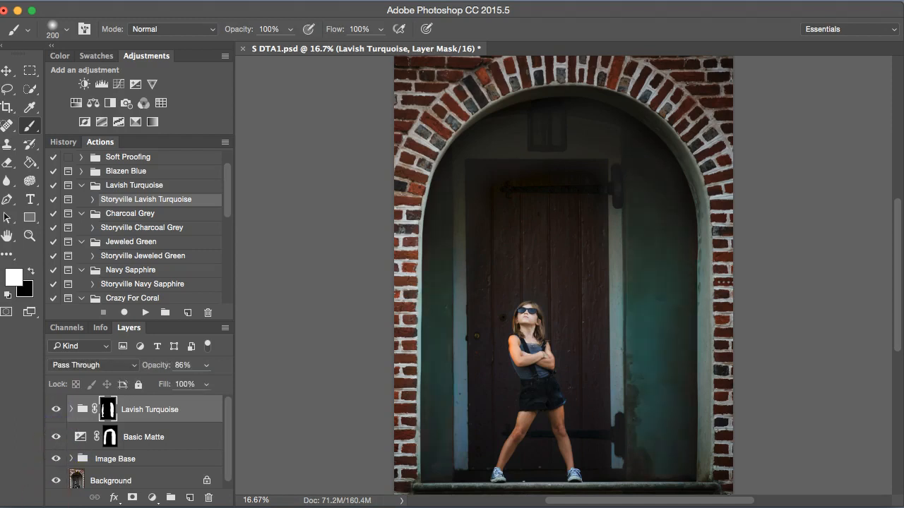
# - Zoom in on the girl and paint black with a 90 brush on the Color Dazzle copy mask over her arm
pyautogui.scroll(-5, 152, 297)
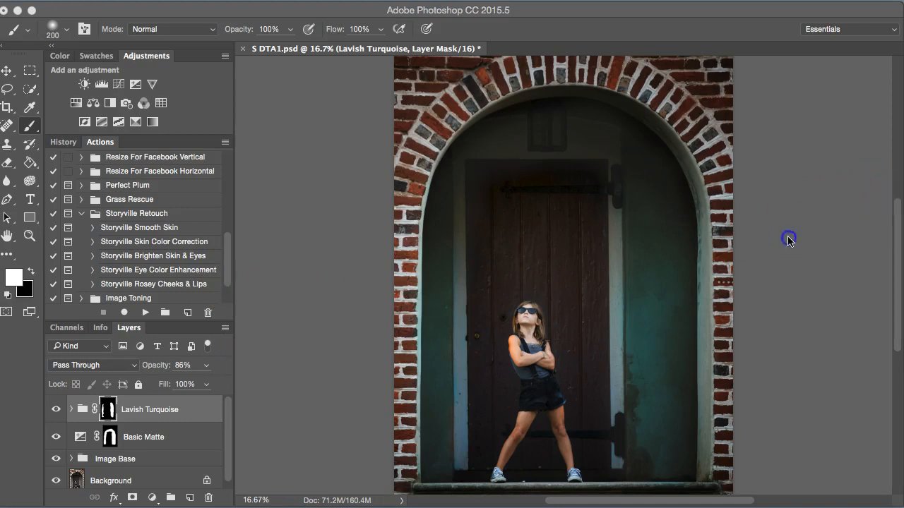
pyautogui.press('super+plus')
pyautogui.press('super+plus')
pyautogui.moveTo(896, 245); pyautogui.dragTo(897, 308)
pyautogui.press('super+plus')
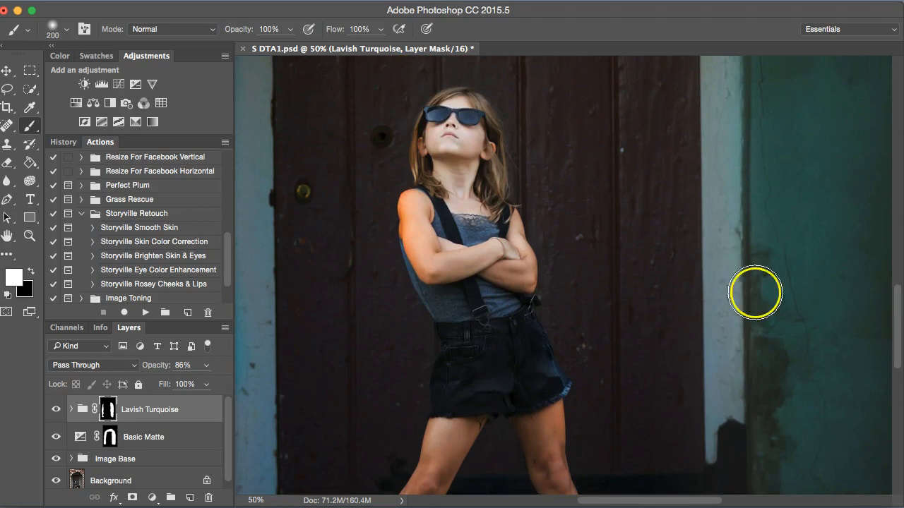
pyautogui.click(77, 460)
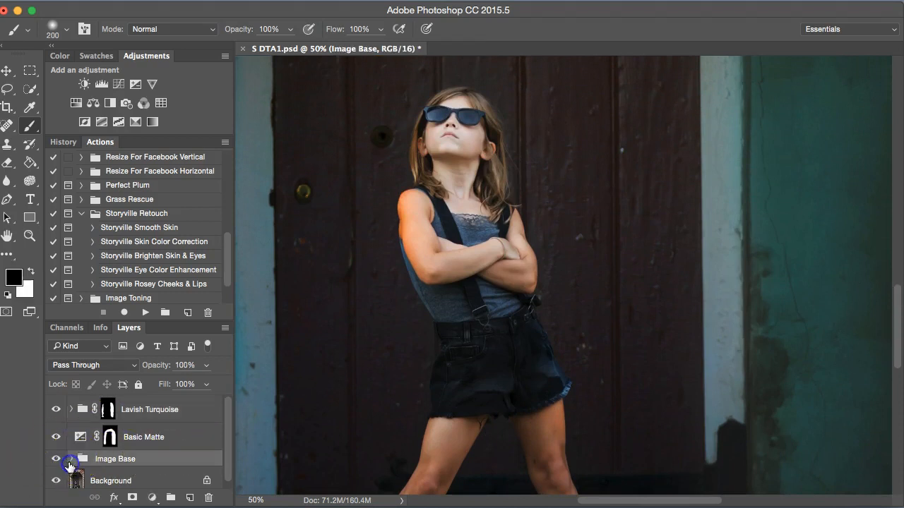
pyautogui.click(72, 459)
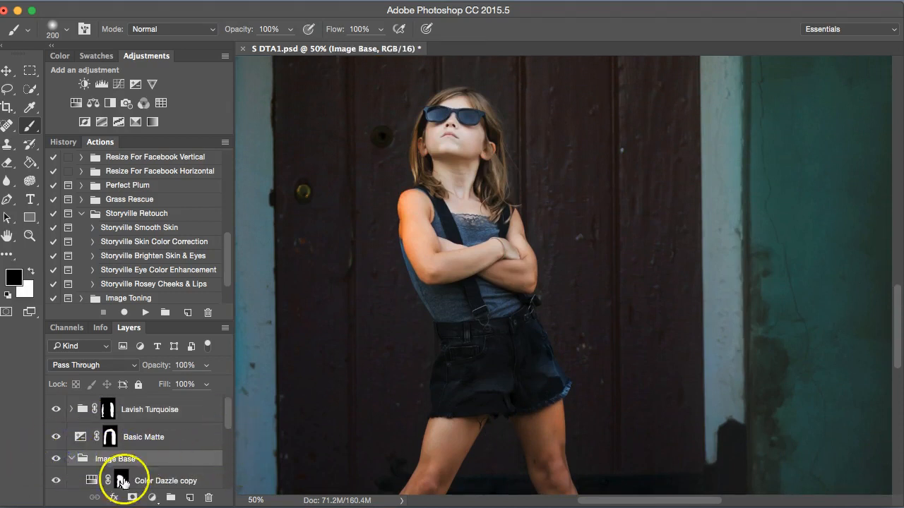
pyautogui.click(122, 482)
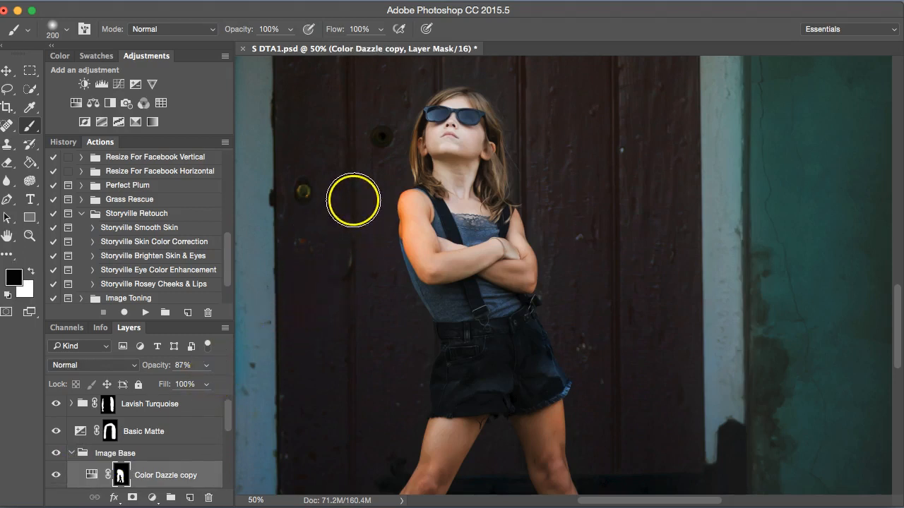
pyautogui.press('[')
pyautogui.press('[')
pyautogui.press('[')
pyautogui.press('[')
pyautogui.press('[')
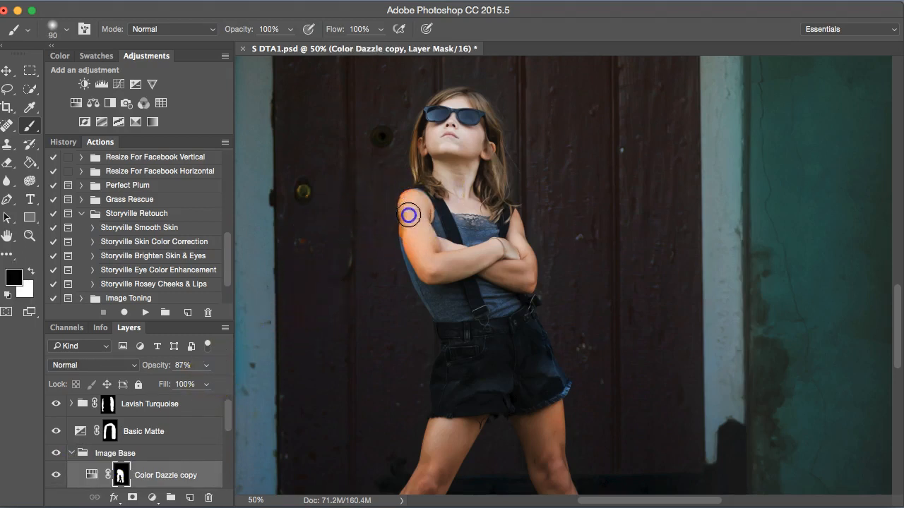
pyautogui.moveTo(418, 220); pyautogui.dragTo(413, 254)
# - Paint black on the Color Dazzle mask over the girl's legs, using a 70 brush
pyautogui.moveTo(228, 424); pyautogui.dragTo(227, 439)
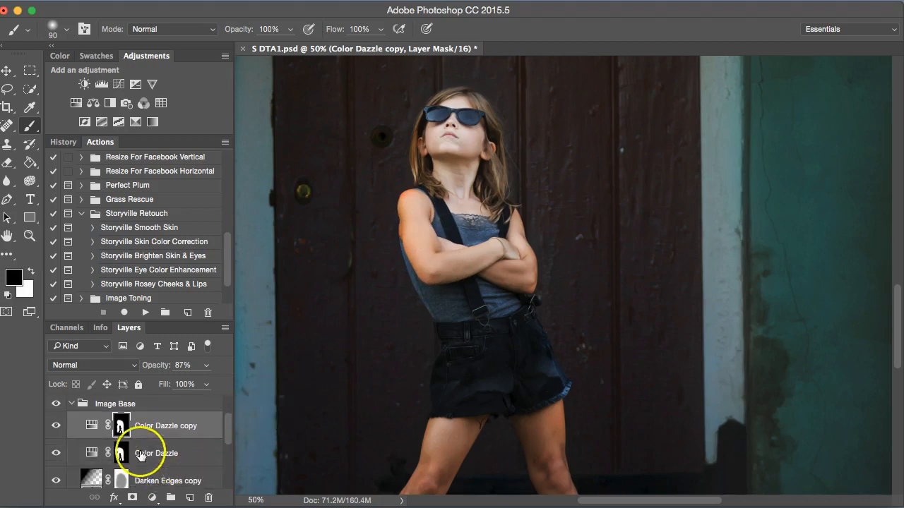
pyautogui.click(140, 454)
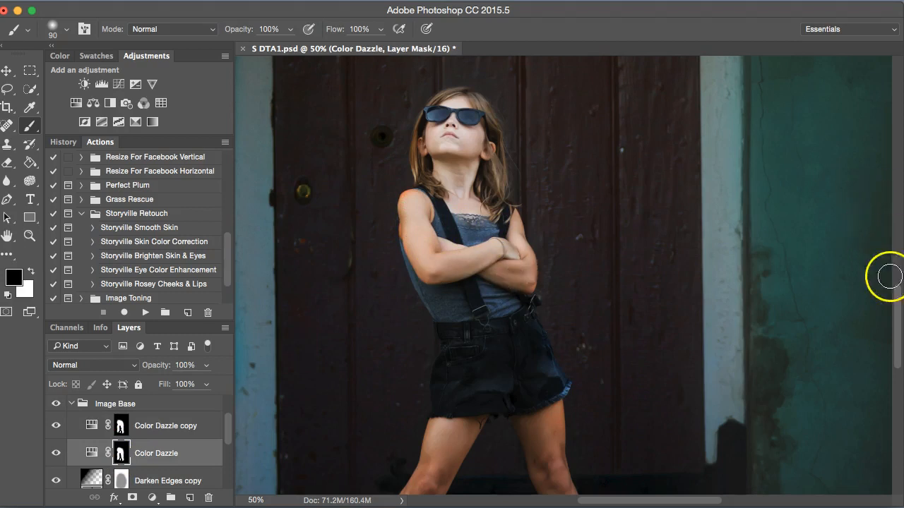
pyautogui.moveTo(894, 307); pyautogui.dragTo(895, 375)
pyautogui.moveTo(445, 235)
pyautogui.mouseDown()
pyautogui.moveTo(448, 213)
pyautogui.moveTo(462, 204)
pyautogui.moveTo(390, 320)
pyautogui.mouseUp()
pyautogui.press('[')
pyautogui.press('[')
pyautogui.moveTo(551, 187); pyautogui.dragTo(565, 255)
pyautogui.moveTo(574, 301); pyautogui.dragTo(578, 327)
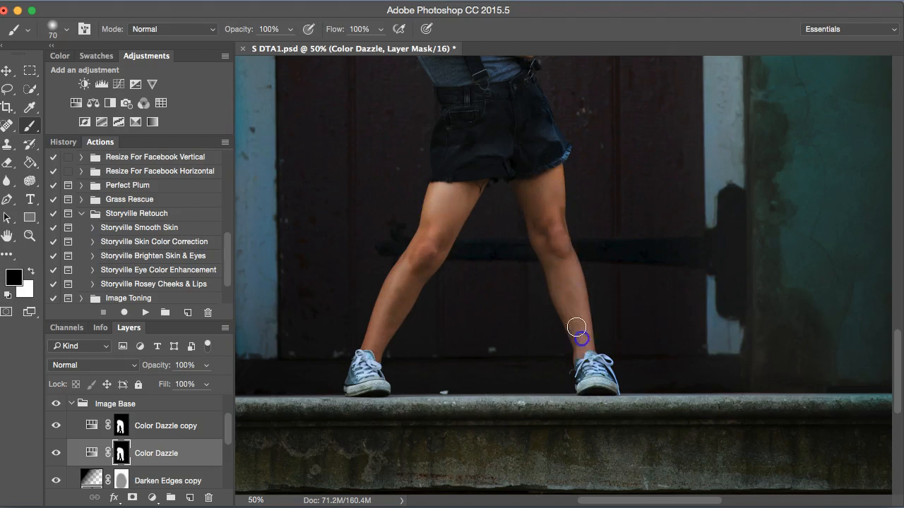
# - Paint black on the Color Dazzle copy mask over the girl's legs
pyautogui.click(128, 428)
pyautogui.moveTo(390, 320); pyautogui.dragTo(388, 324)
pyautogui.moveTo(544, 204)
pyautogui.mouseDown()
pyautogui.moveTo(544, 195)
pyautogui.moveTo(547, 205)
pyautogui.mouseUp()
pyautogui.moveTo(577, 286)
pyautogui.mouseDown()
pyautogui.moveTo(565, 247)
pyautogui.moveTo(579, 343)
pyautogui.mouseUp()
pyautogui.moveTo(552, 231); pyautogui.dragTo(544, 208)
pyautogui.moveTo(438, 213); pyautogui.dragTo(434, 216)
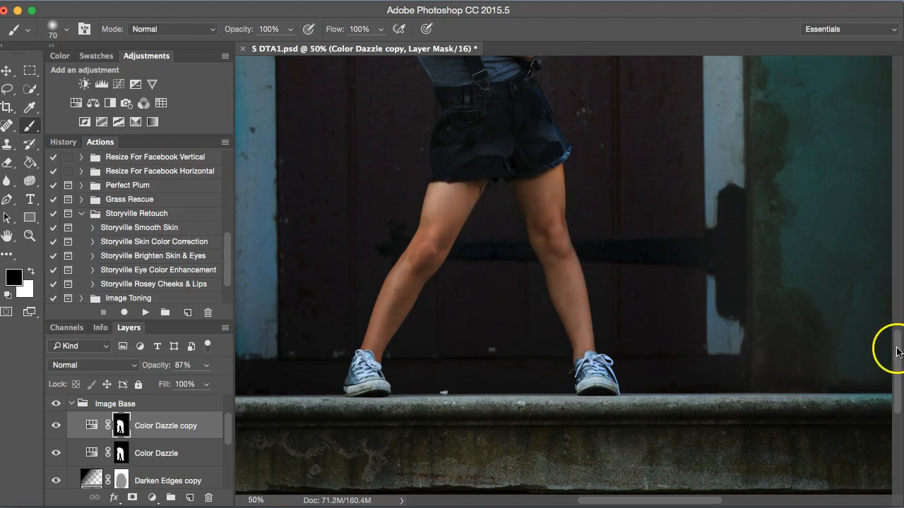
# - Toggle the Image Base group's visibility to compare the result, then collapse the group
pyautogui.moveTo(891, 351); pyautogui.dragTo(890, 289)
pyautogui.press('[')
pyautogui.press('[')
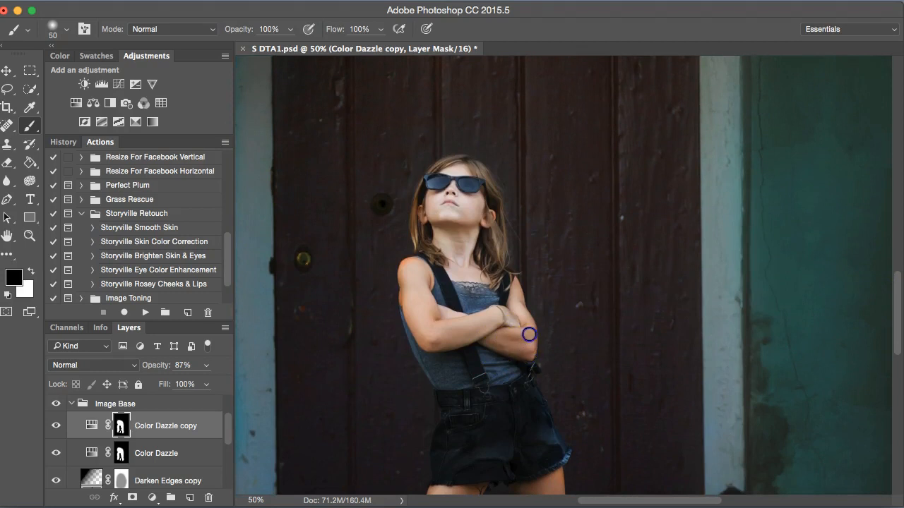
pyautogui.click(57, 404)
pyautogui.click(72, 404)
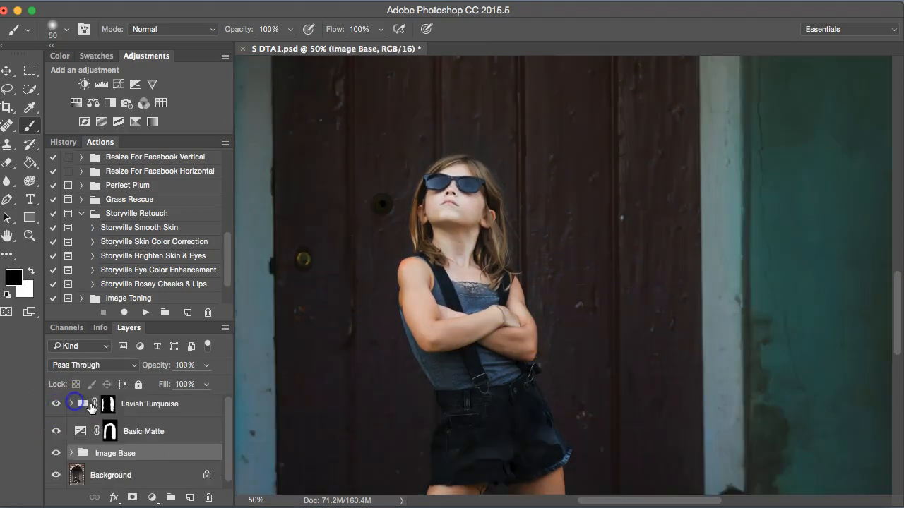
# - Select the Lavish Turquoise group and run the Storyville Skin Color Correction action
pyautogui.click(237, 450)
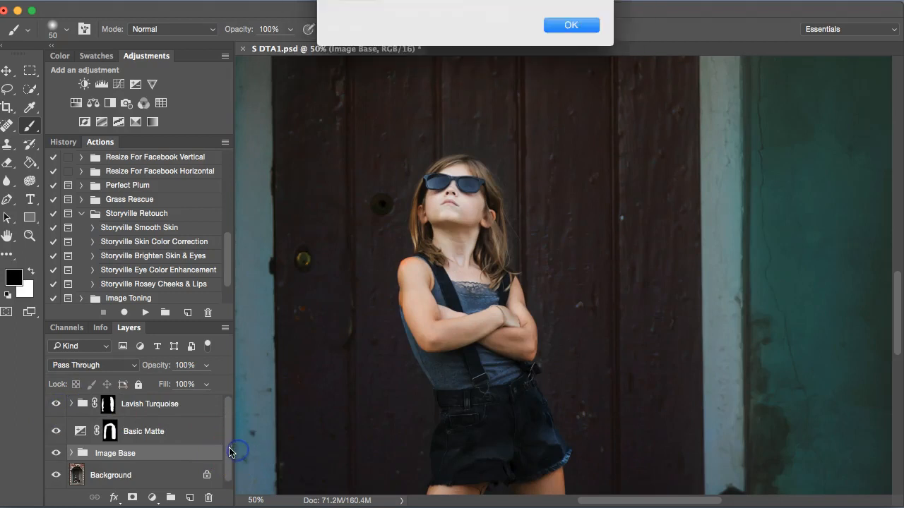
pyautogui.click(571, 26)
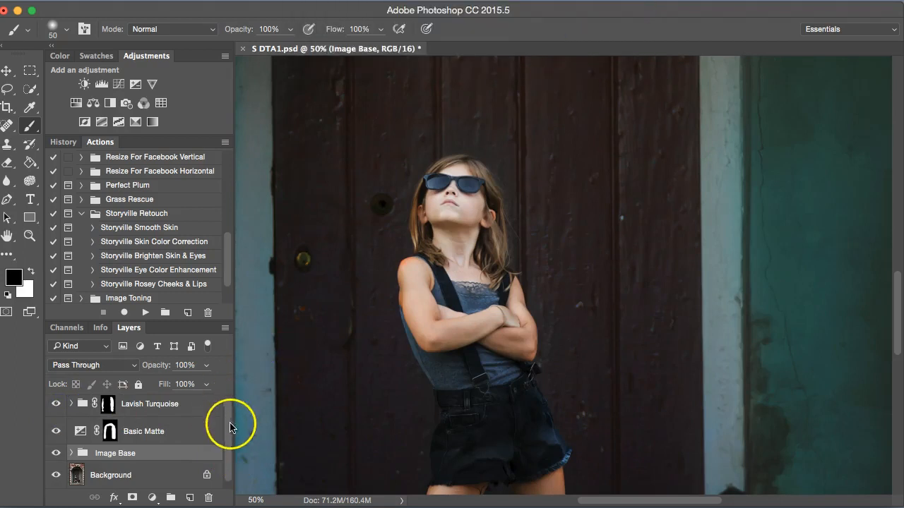
pyautogui.scroll(1, 231, 426)
pyautogui.click(81, 412)
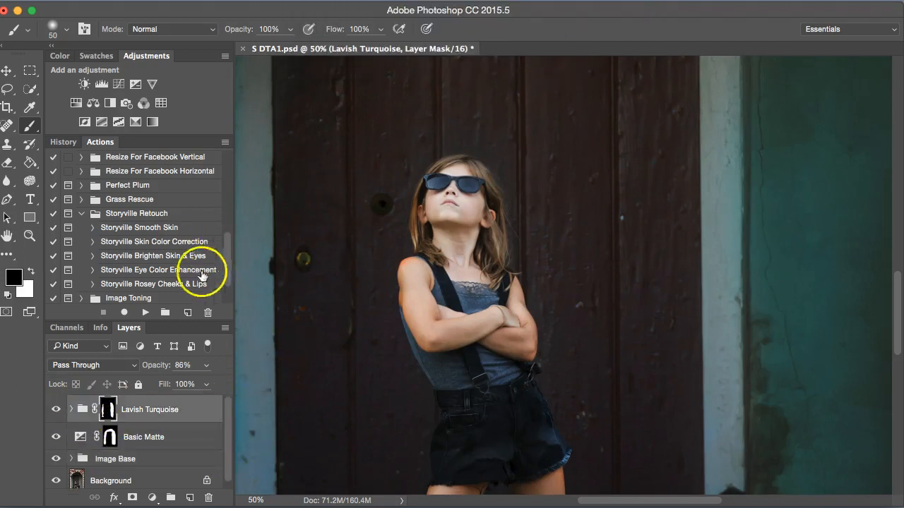
pyautogui.click(181, 242)
pyautogui.click(144, 314)
pyautogui.click(570, 61)
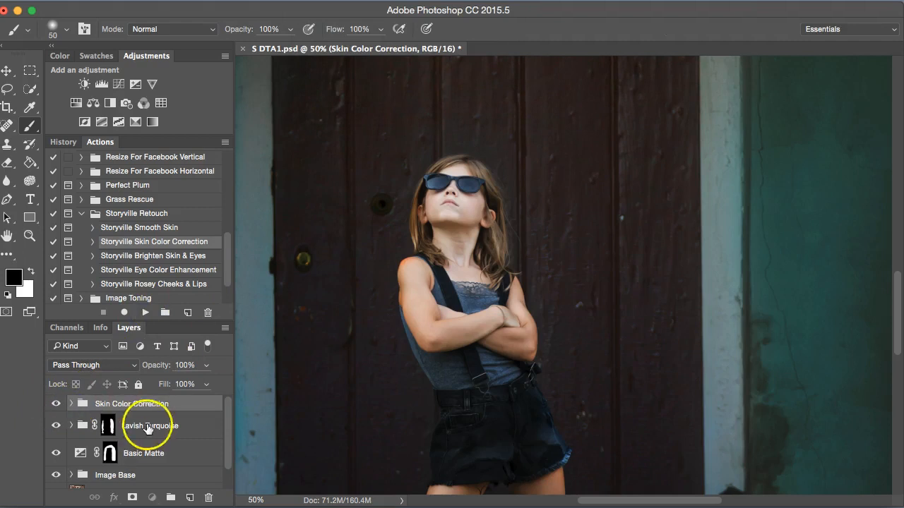
# - Expand the Skin Color Correction group and paint white on the Reduce Red mask over the girl's legs
pyautogui.click(71, 404)
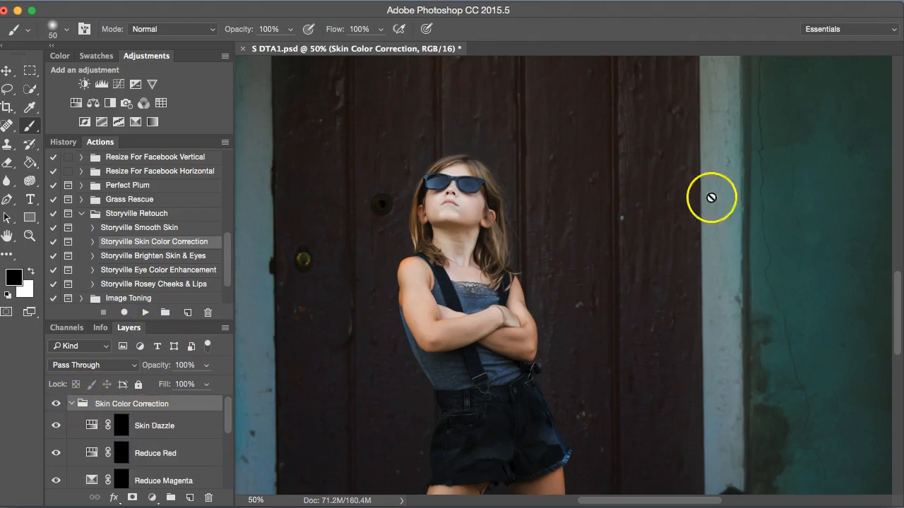
pyautogui.moveTo(898, 310); pyautogui.dragTo(898, 353)
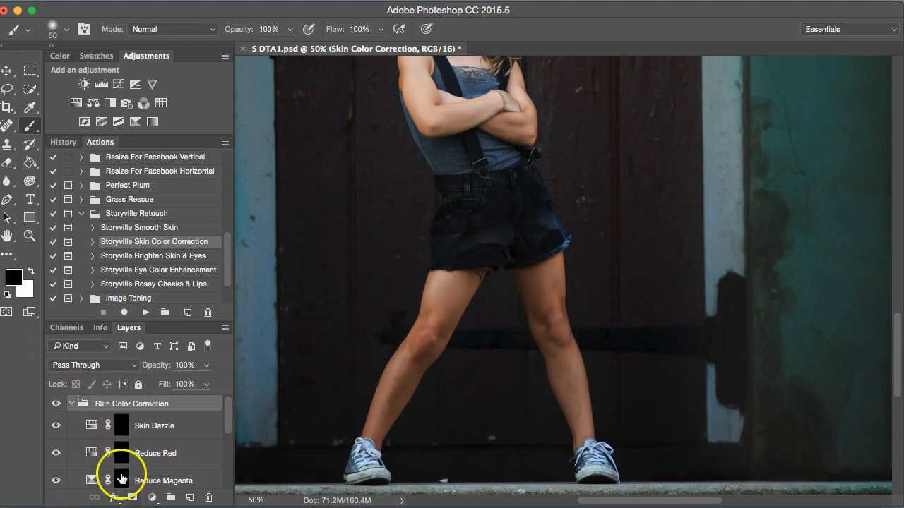
pyautogui.click(118, 456)
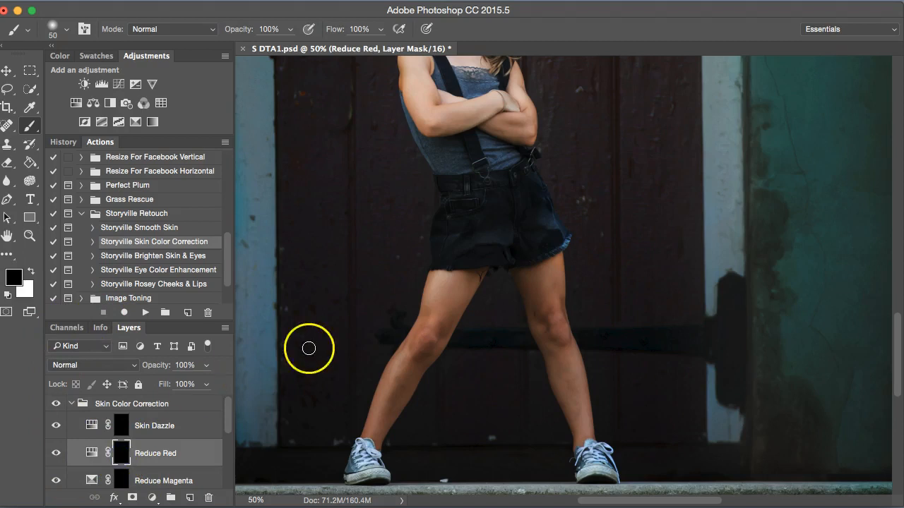
pyautogui.press('x')
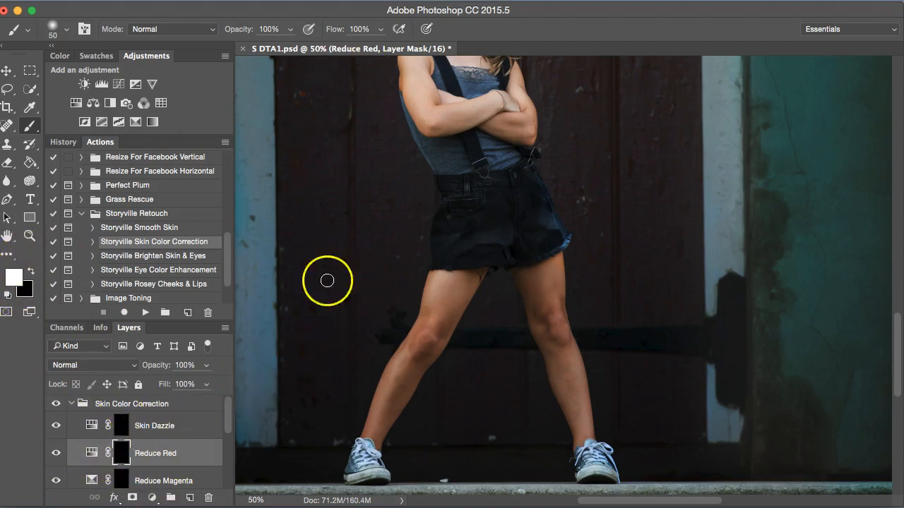
pyautogui.moveTo(435, 321)
pyautogui.mouseDown()
pyautogui.moveTo(419, 329)
pyautogui.moveTo(428, 324)
pyautogui.moveTo(414, 351)
pyautogui.mouseUp()
pyautogui.moveTo(441, 312); pyautogui.dragTo(447, 315)
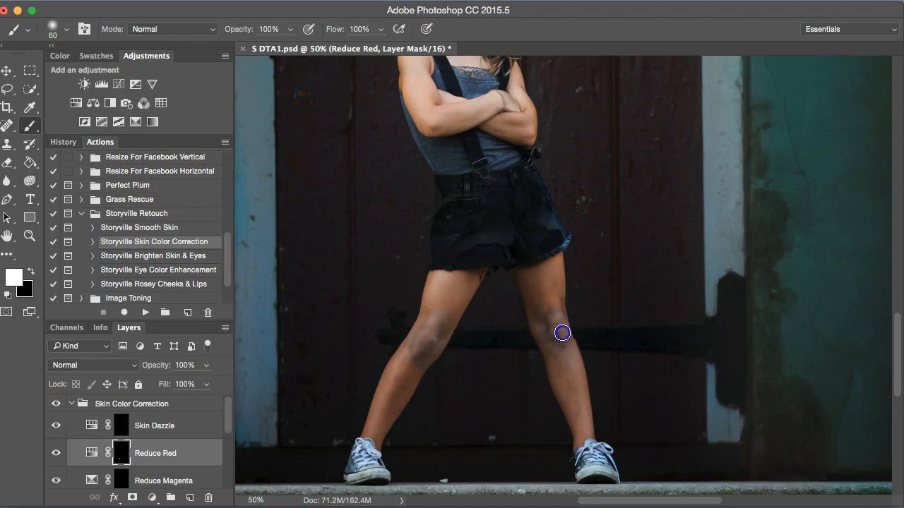
# - Adjust the Reduce Red layer's opacity and paint more white over the girl's thighs
pyautogui.click(170, 370)
pyautogui.moveTo(397, 380); pyautogui.dragTo(403, 377)
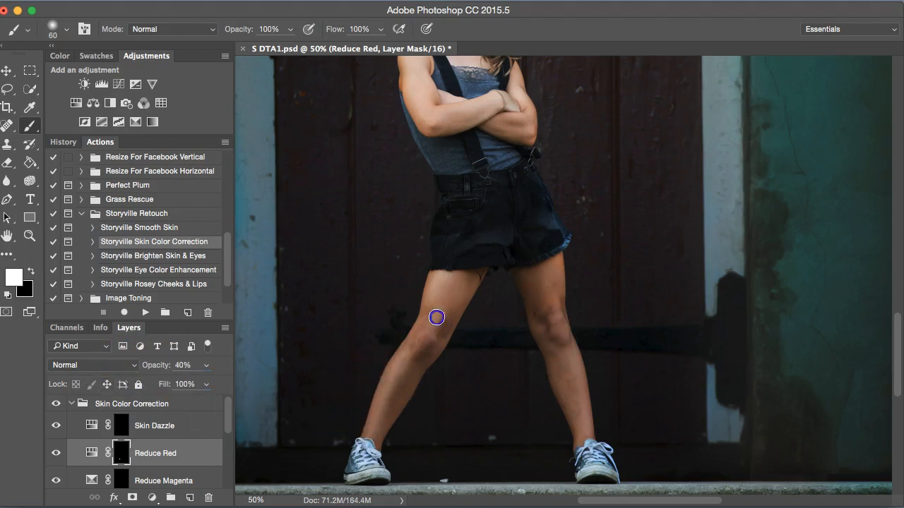
pyautogui.moveTo(527, 287); pyautogui.dragTo(548, 284)
pyautogui.moveTo(410, 366); pyautogui.dragTo(411, 364)
pyautogui.moveTo(144, 368); pyautogui.dragTo(170, 368)
# - Toggle the Skin Color Correction group's visibility to compare and reselect the group
pyautogui.click(53, 407)
pyautogui.click(77, 409)
pyautogui.press('x')
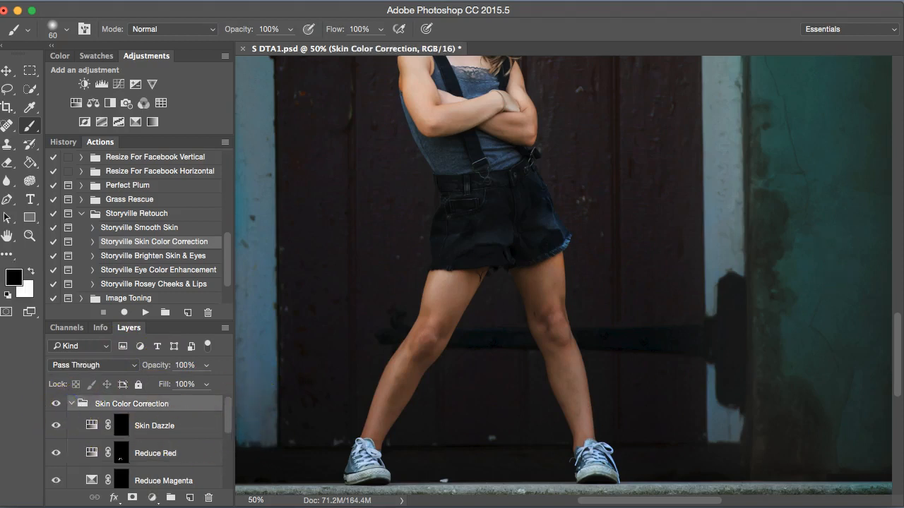
# - Paint white with a 90 brush on the Skin Dazzle mask over the girl's face, neck and chest
pyautogui.moveTo(896, 351); pyautogui.dragTo(891, 309)
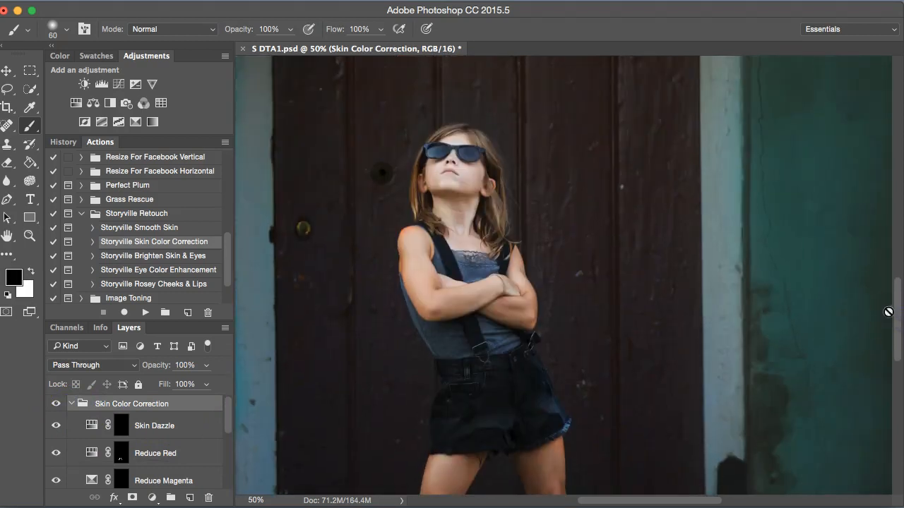
pyautogui.click(121, 425)
pyautogui.press('x')
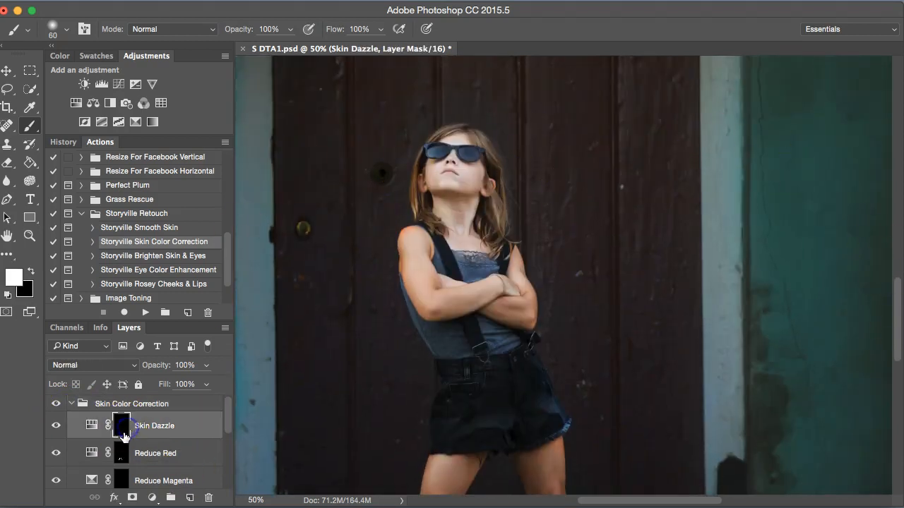
pyautogui.moveTo(119, 425); pyautogui.dragTo(93, 298)
pyautogui.press(']')
pyautogui.press(']')
pyautogui.press(']')
pyautogui.moveTo(457, 151); pyautogui.dragTo(454, 156)
pyautogui.moveTo(450, 220); pyautogui.dragTo(465, 219)
pyautogui.moveTo(422, 260)
pyautogui.mouseDown()
pyautogui.moveTo(426, 292)
pyautogui.moveTo(489, 294)
pyautogui.moveTo(471, 295)
pyautogui.mouseUp()
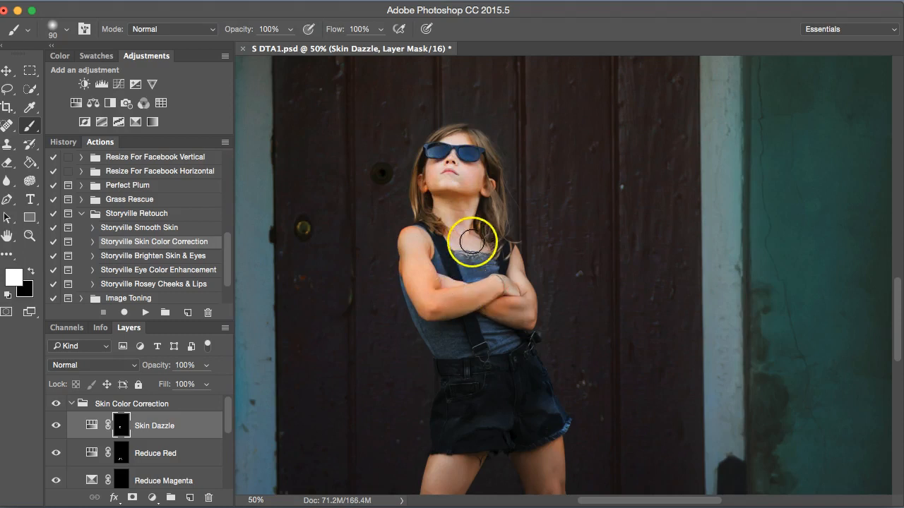
# - Paint black with a 45 brush on the Skin Dazzle mask at the top of the girl's head
pyautogui.press('[')
pyautogui.press('x')
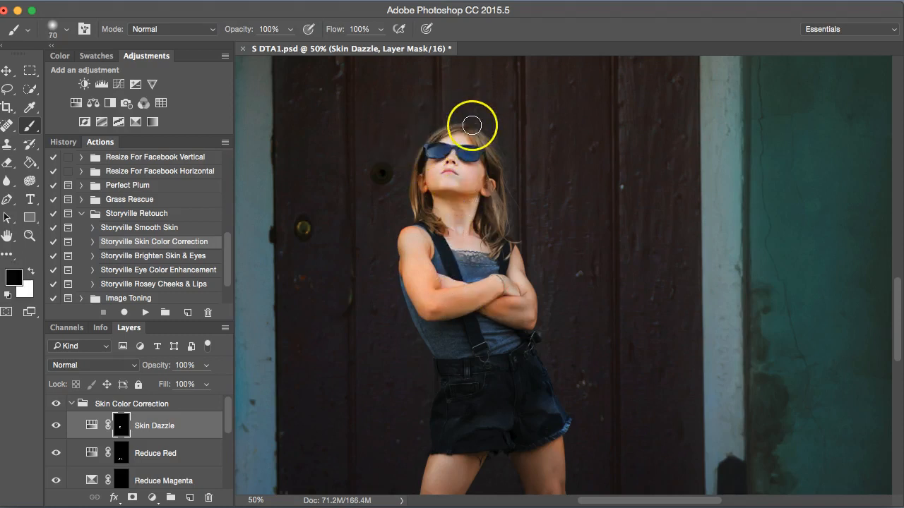
pyautogui.press('[')
pyautogui.press('[')
pyautogui.press('[')
pyautogui.press('[')
pyautogui.click(473, 134)
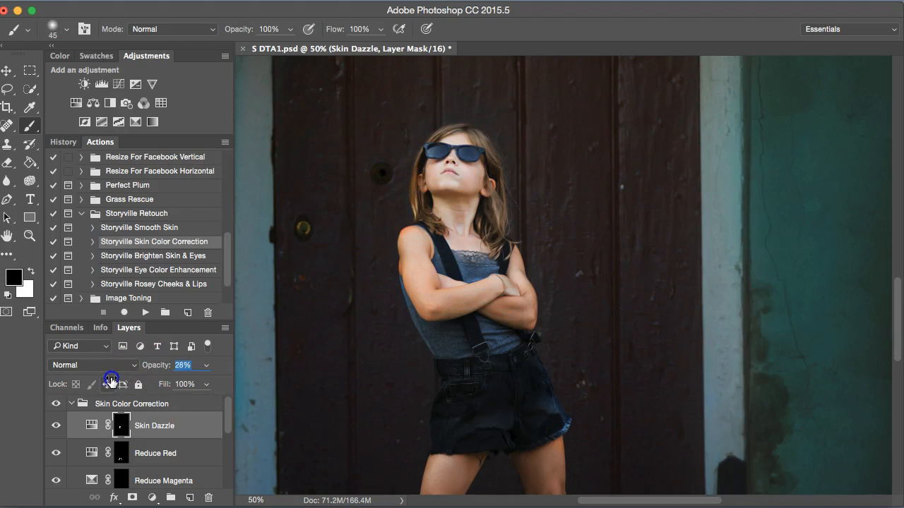
# - Collapse the Skin Color Correction group and run the Storyville Rosey Cheeks & Lips action
pyautogui.click(71, 404)
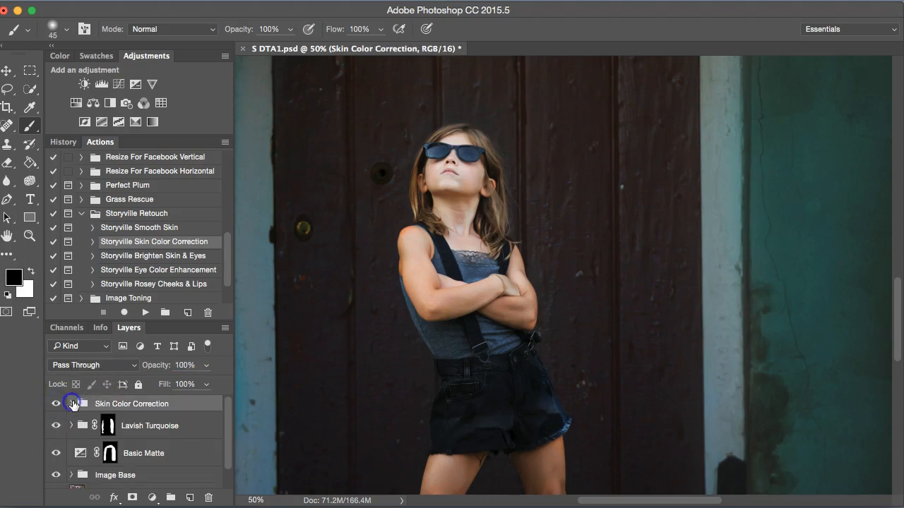
pyautogui.click(202, 285)
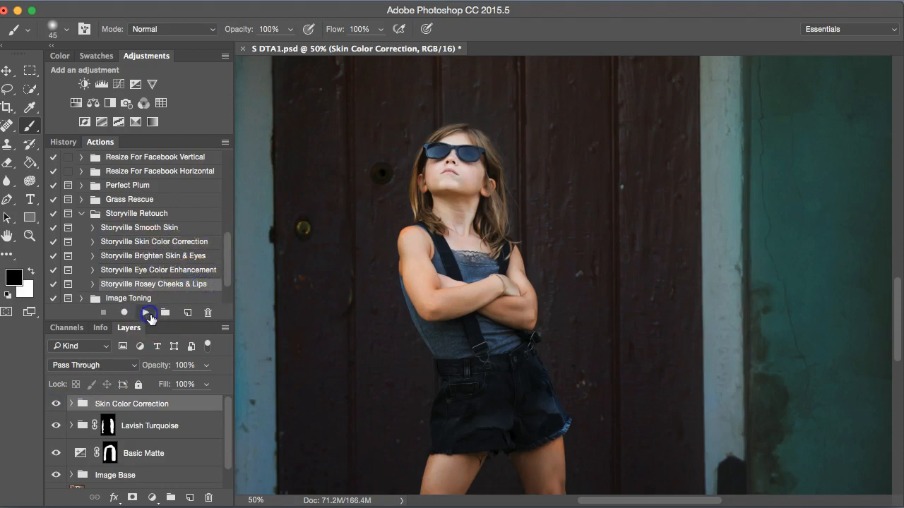
pyautogui.click(146, 313)
pyautogui.click(581, 61)
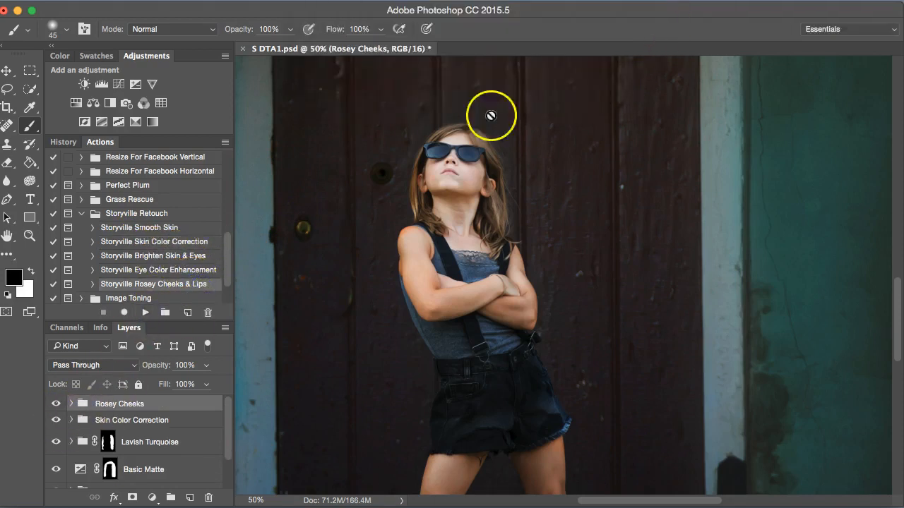
# - Expand the Rosey Cheeks group and paint white on the Radiant Red mask over the girl's cheek
pyautogui.click(70, 404)
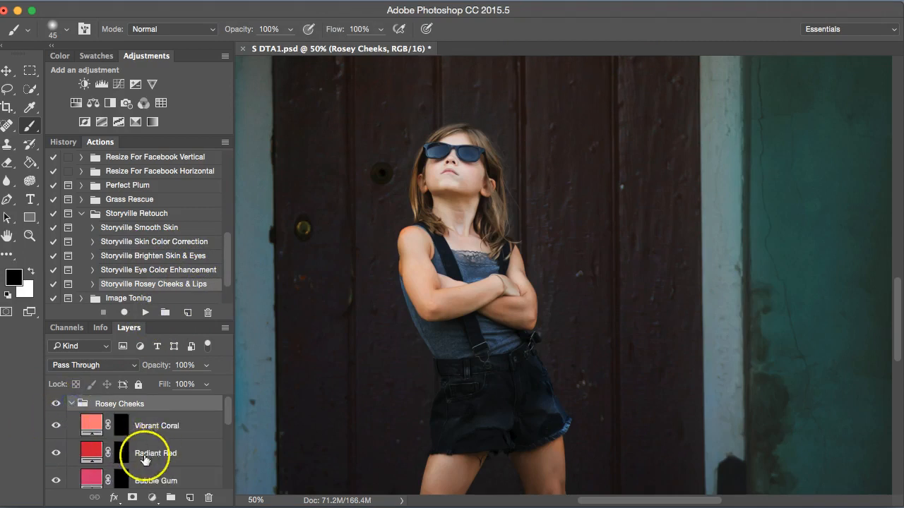
pyautogui.click(120, 453)
pyautogui.press('x')
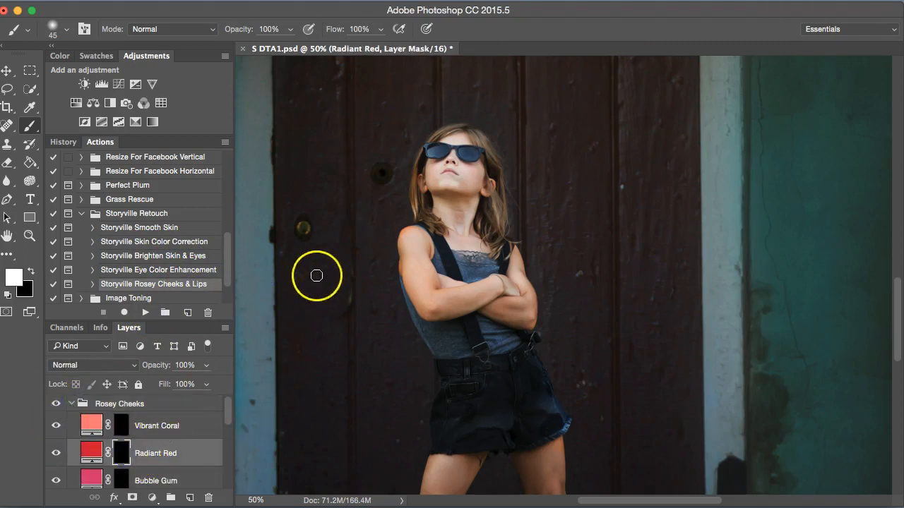
pyautogui.moveTo(440, 205)
pyautogui.mouseDown()
pyautogui.moveTo(459, 159)
pyautogui.moveTo(481, 185)
pyautogui.mouseUp()
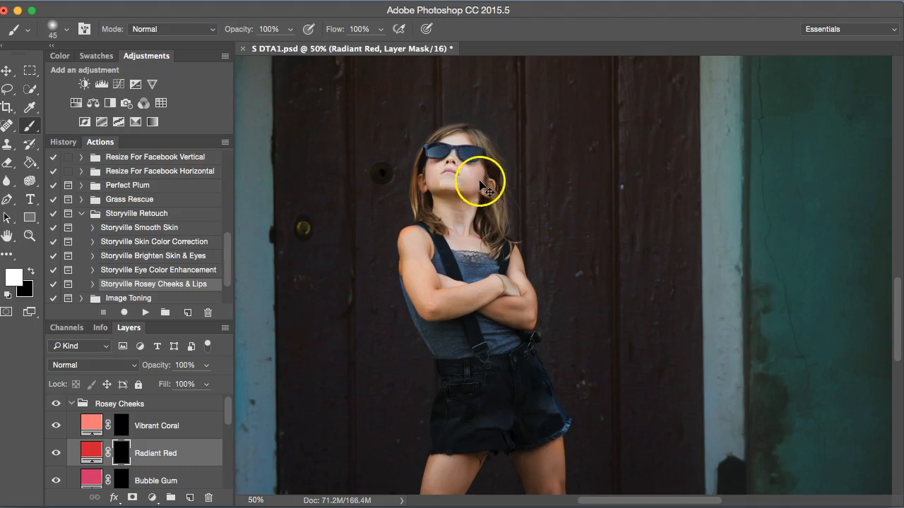
# - Zoom in on the face and dab white on the Radiant Red mask over both cheeks
pyautogui.press('super+plus')
pyautogui.press('super+plus')
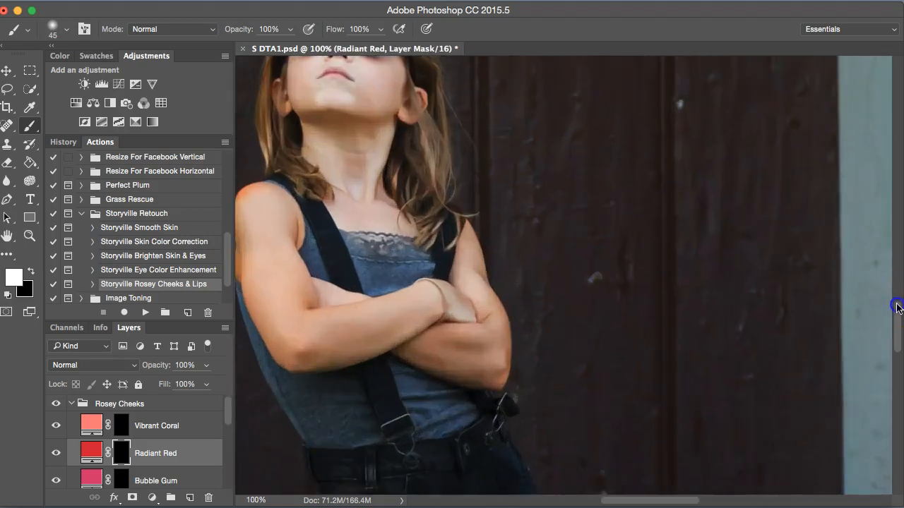
pyautogui.moveTo(897, 308); pyautogui.dragTo(897, 277)
pyautogui.moveTo(642, 500); pyautogui.dragTo(596, 506)
pyautogui.press(']')
pyautogui.press(']')
pyautogui.press(']')
pyautogui.click(592, 303)
pyautogui.press('[')
pyautogui.press('[')
pyautogui.click(516, 295)
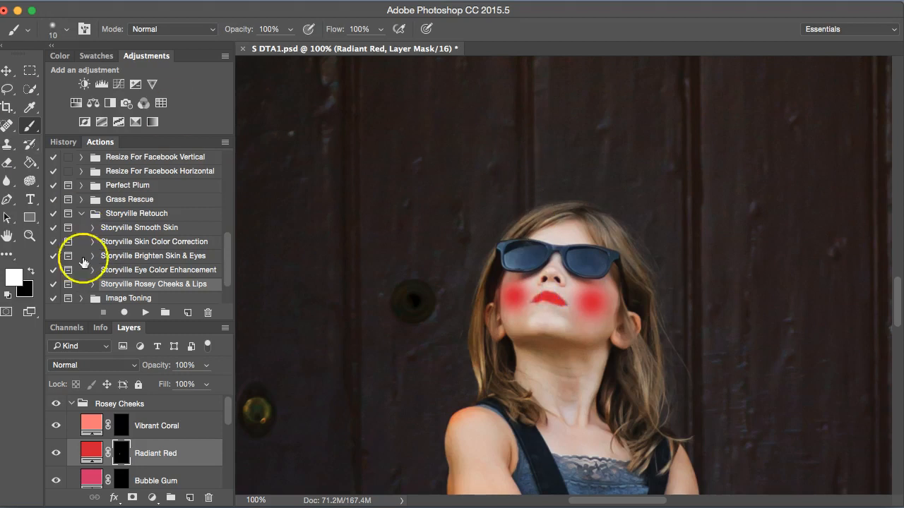
# - Set the Radiant Red layer's opacity to 12% and toggle its visibility to compare
pyautogui.moveTo(105, 371); pyautogui.dragTo(52, 371)
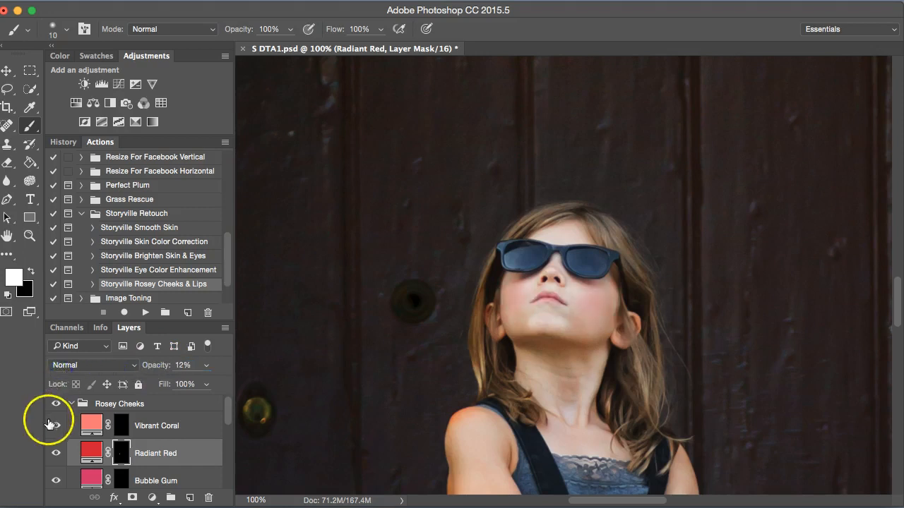
pyautogui.click(56, 454)
pyautogui.click(56, 453)
pyautogui.click(56, 453)
pyautogui.click(56, 453)
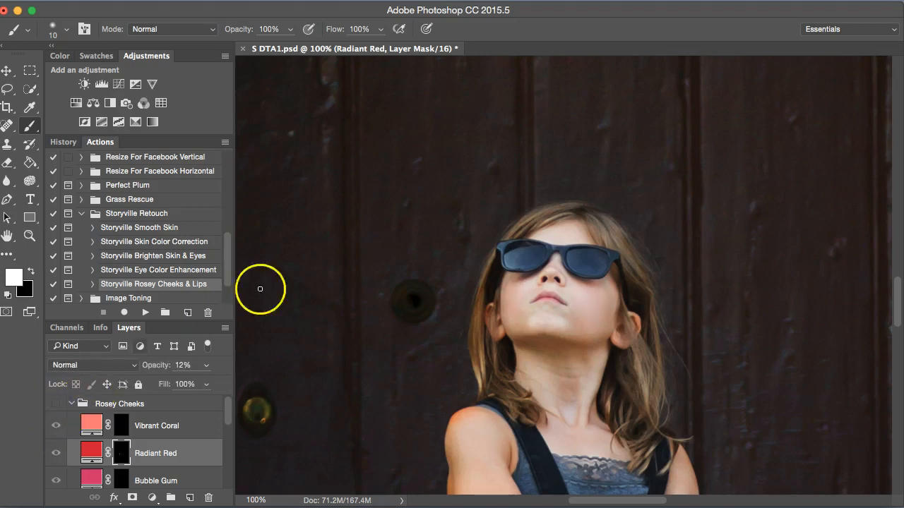
pyautogui.click(53, 401)
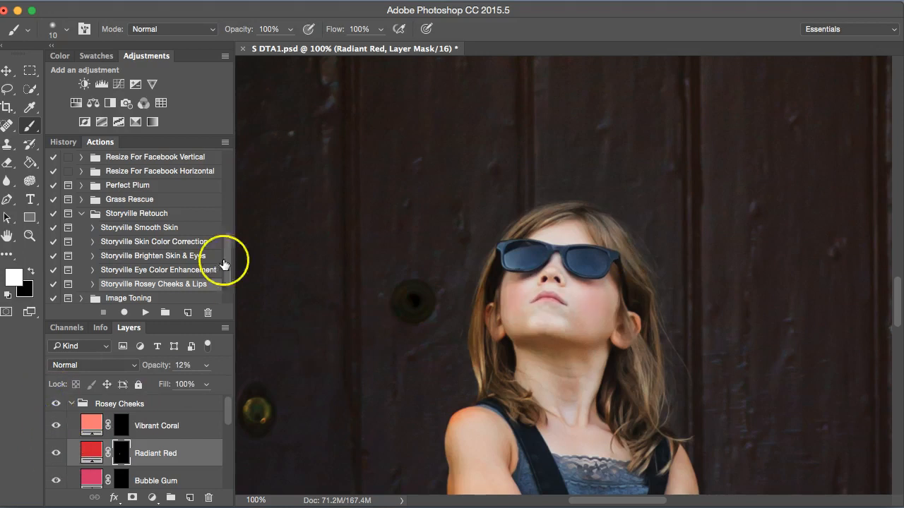
# - Run the Storyville Brighten Skin & Eyes action and move its group up directly under Rosey Cheeks, then expand it
pyautogui.click(176, 255)
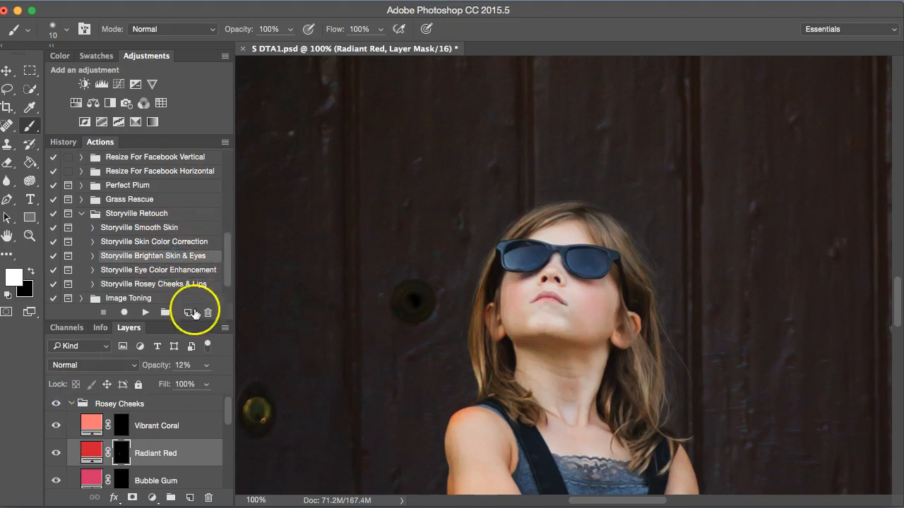
pyautogui.click(146, 313)
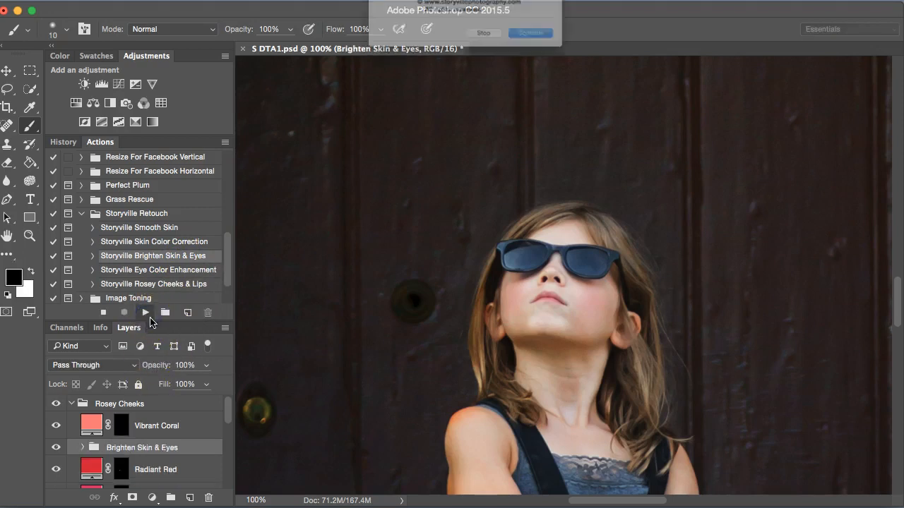
pyautogui.click(562, 53)
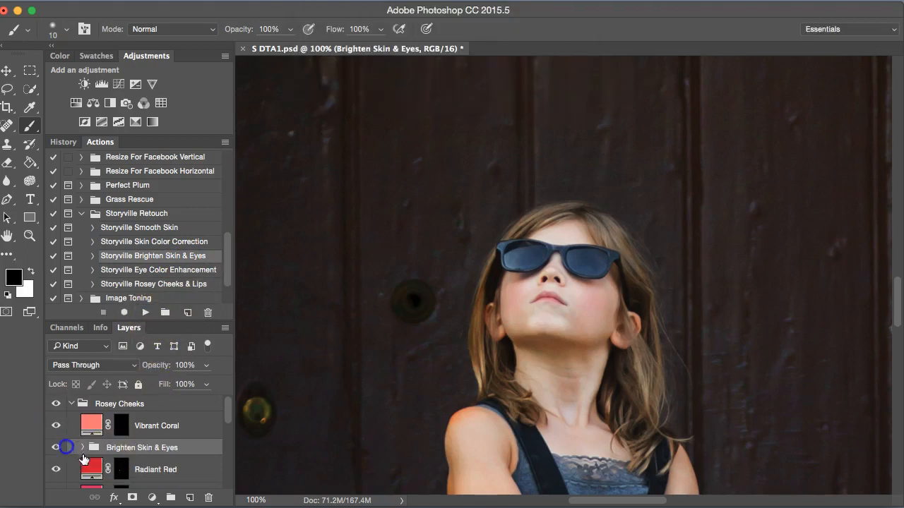
pyautogui.moveTo(103, 448); pyautogui.dragTo(96, 423)
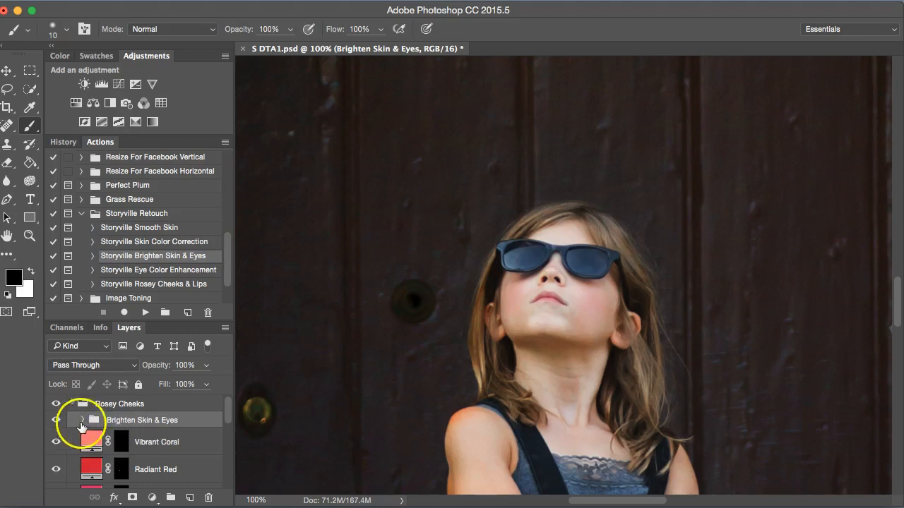
pyautogui.click(82, 420)
# - Paint white with an 80 brush on the Brighten Skin mask over the girl's face and neck
pyautogui.moveTo(227, 410); pyautogui.dragTo(225, 425)
pyautogui.click(140, 438)
pyautogui.press(']')
pyautogui.press(']')
pyautogui.press(']')
pyautogui.press(']')
pyautogui.press(']')
pyautogui.press(']')
pyautogui.press(']')
pyautogui.press(']')
pyautogui.press(']')
pyautogui.press(']')
pyautogui.press(']')
pyautogui.press(']')
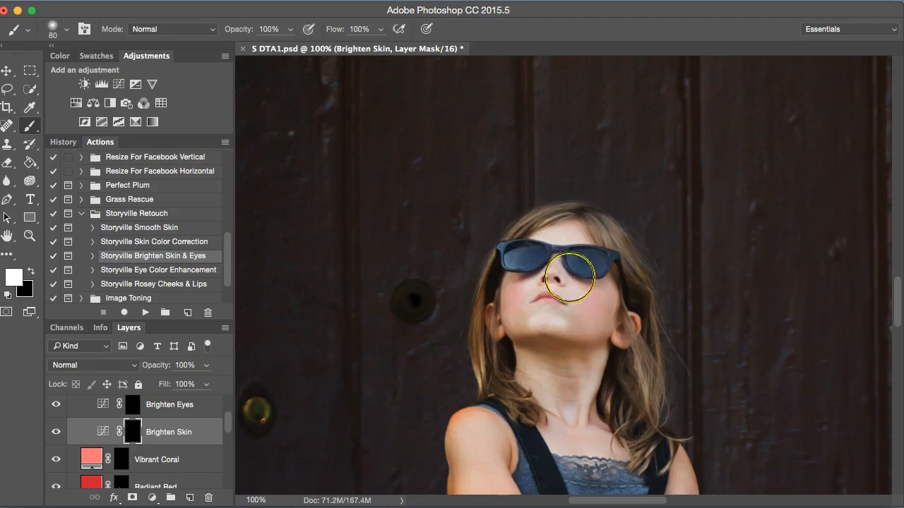
pyautogui.moveTo(565, 265); pyautogui.dragTo(555, 309)
pyautogui.press('super+minus')
pyautogui.moveTo(554, 356)
pyautogui.mouseDown()
pyautogui.moveTo(574, 381)
pyautogui.moveTo(543, 398)
pyautogui.moveTo(548, 417)
pyautogui.moveTo(609, 406)
pyautogui.mouseUp()
pyautogui.press('super+minus')
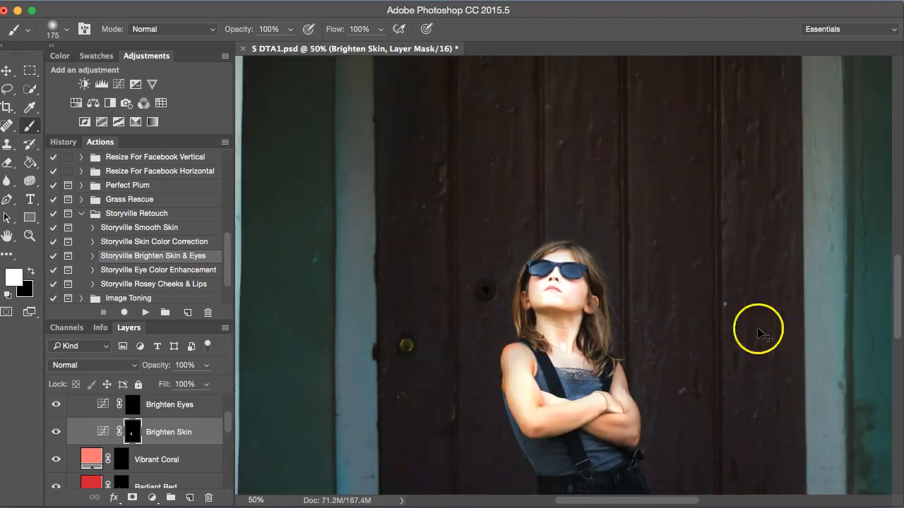
# - Paint white with a 90 brush on the Brighten Skin mask over the girl's arms and legs
pyautogui.moveTo(895, 321); pyautogui.dragTo(896, 375)
pyautogui.press('[')
pyautogui.press('[')
pyautogui.press('[')
pyautogui.press('[')
pyautogui.moveTo(555, 316)
pyautogui.mouseDown()
pyautogui.moveTo(554, 341)
pyautogui.moveTo(493, 427)
pyautogui.mouseUp()
pyautogui.moveTo(640, 310); pyautogui.dragTo(651, 305)
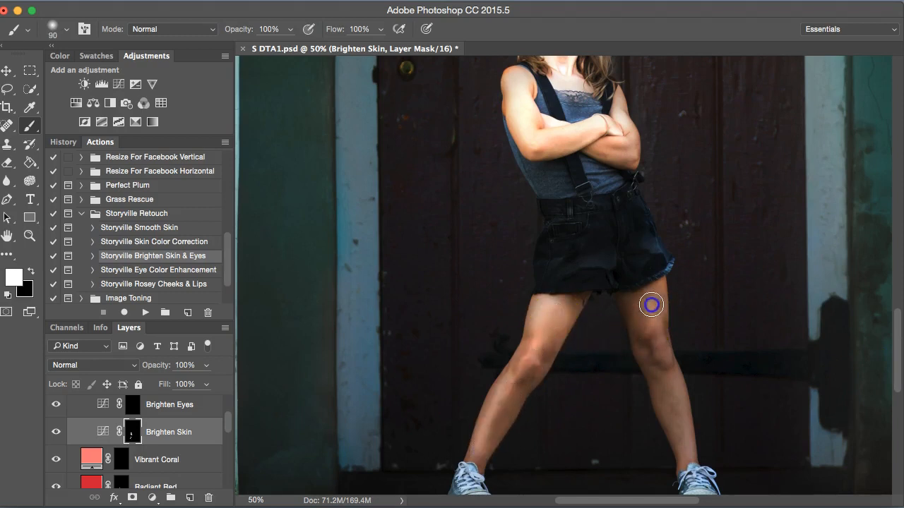
pyautogui.moveTo(658, 345); pyautogui.dragTo(668, 395)
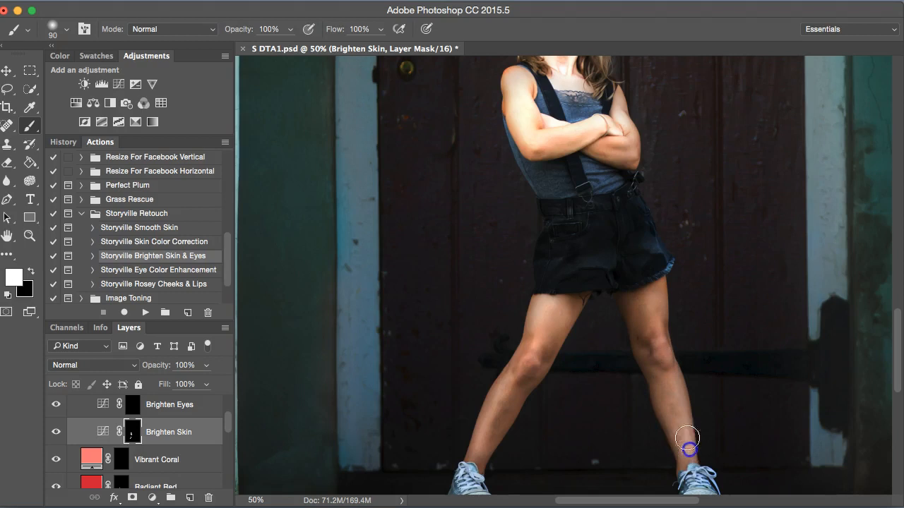
# - Set the Brighten Skin layer's opacity to 40% and toggle its visibility to compare
pyautogui.press('super+minus')
pyautogui.click(163, 370)
pyautogui.moveTo(149, 365); pyautogui.dragTo(116, 361)
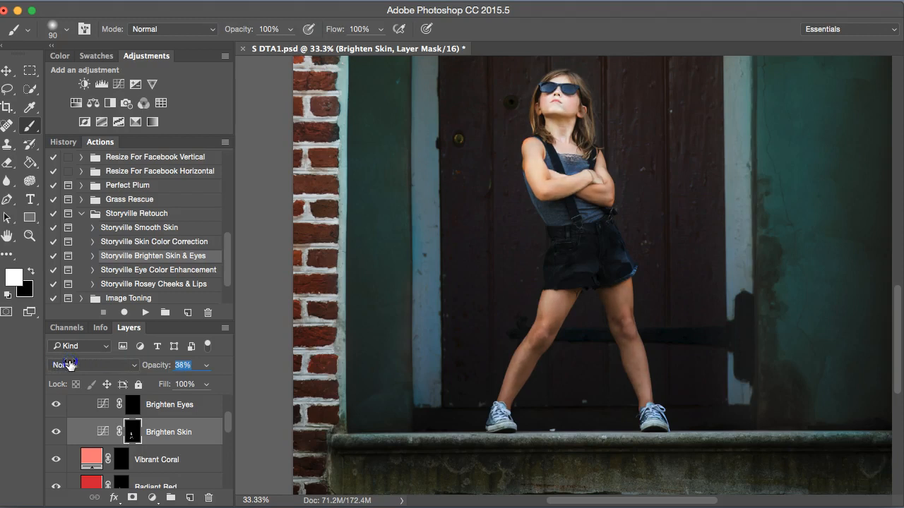
pyautogui.click(57, 432)
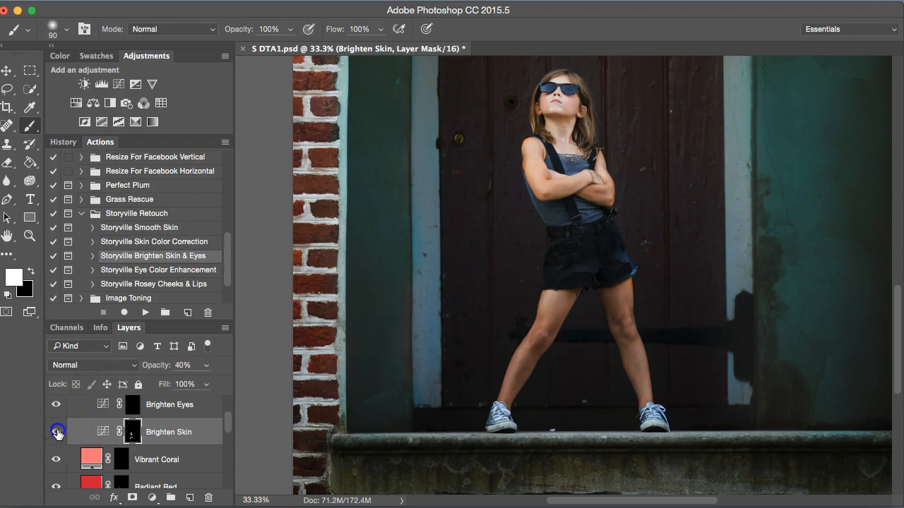
pyautogui.click(56, 432)
# - Add a Curves adjustment layer at the top of the Brighten Skin & Eyes group and pull the curve down to darken
pyautogui.press('super+minus')
pyautogui.press('super+minus')
pyautogui.press('super+minus')
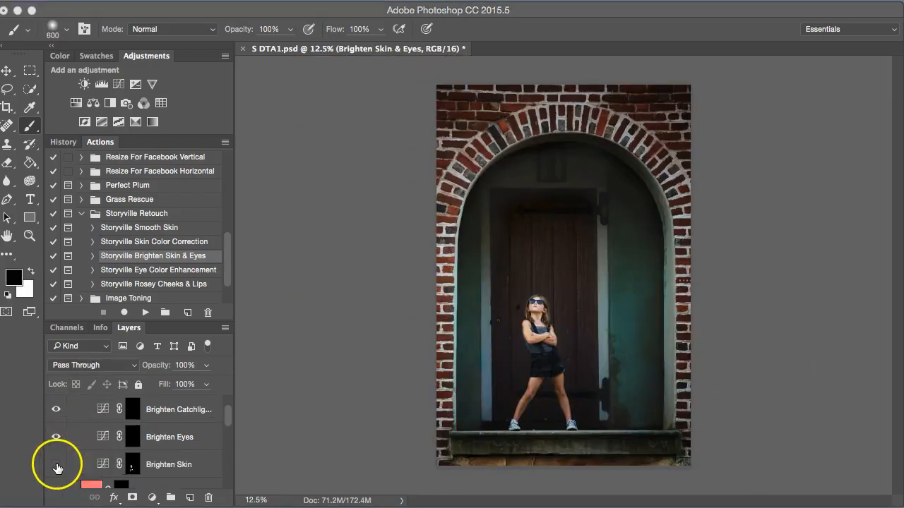
pyautogui.click(57, 466)
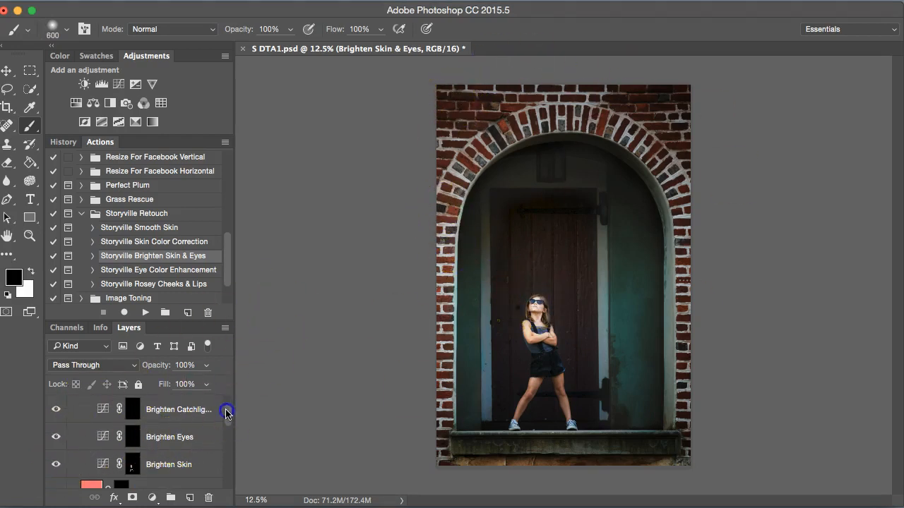
pyautogui.scroll(1, 226, 414)
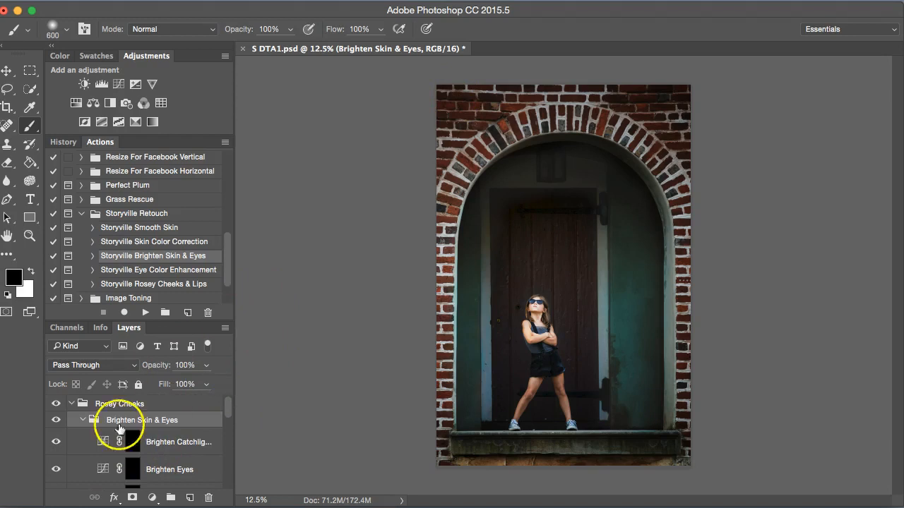
pyautogui.click(120, 86)
pyautogui.moveTo(192, 266); pyautogui.dragTo(190, 291)
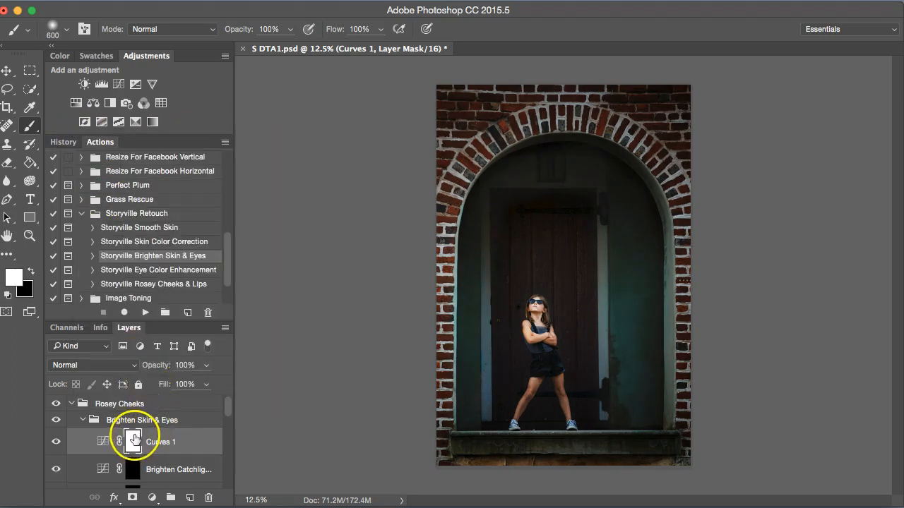
# - Invert the Curves 1 mask and paint white with an 800 brush at 19% opacity around the image edges
pyautogui.press('super+i')
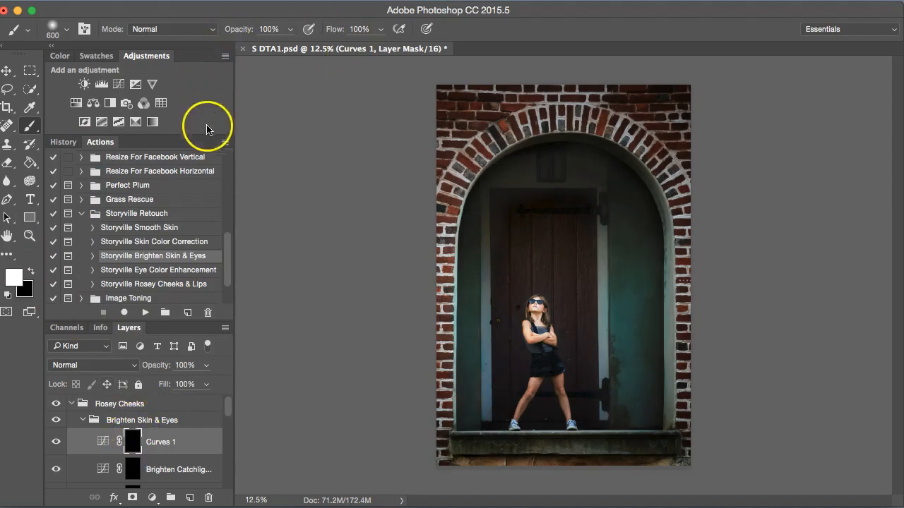
pyautogui.press(']')
pyautogui.press(']')
pyautogui.press(']')
pyautogui.moveTo(436, 145)
pyautogui.mouseDown()
pyautogui.moveTo(443, 130)
pyautogui.moveTo(418, 423)
pyautogui.moveTo(444, 464)
pyautogui.moveTo(480, 470)
pyautogui.mouseUp()
pyautogui.moveTo(712, 338)
pyautogui.mouseDown()
pyautogui.moveTo(700, 219)
pyautogui.moveTo(631, 97)
pyautogui.moveTo(555, 75)
pyautogui.moveTo(421, 145)
pyautogui.moveTo(415, 269)
pyautogui.moveTo(612, 90)
pyautogui.moveTo(370, 73)
pyautogui.mouseUp()
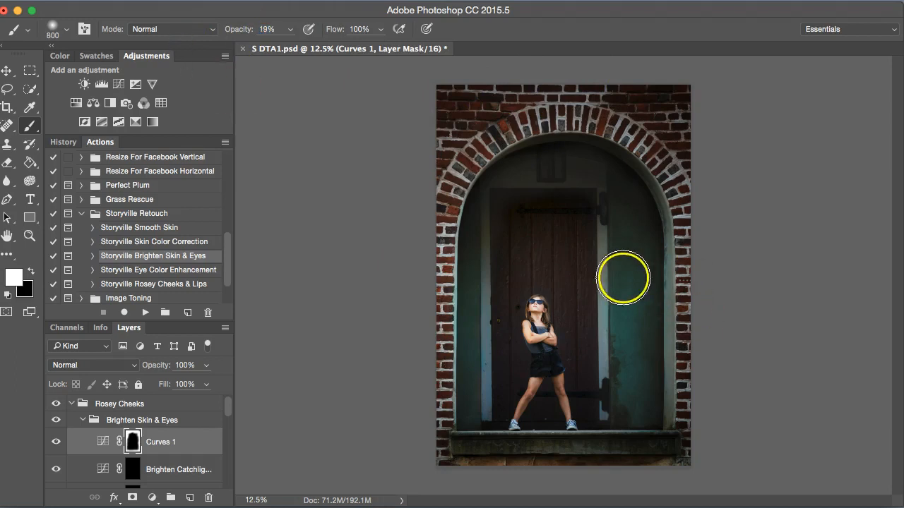
# - Paint white with a 175 brush on the Curves 1 mask over the door around the girl, then toggle the layer to compare
pyautogui.press('super+plus')
pyautogui.press('[')
pyautogui.press('[')
pyautogui.press('[')
pyautogui.press('[')
pyautogui.press('[')
pyautogui.press('[')
pyautogui.press('[')
pyautogui.press('[')
pyautogui.press('[')
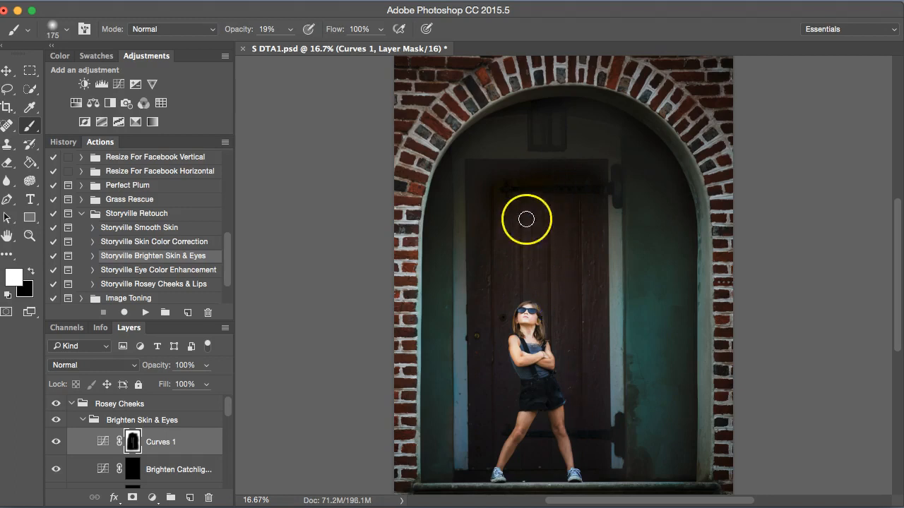
pyautogui.click(462, 190)
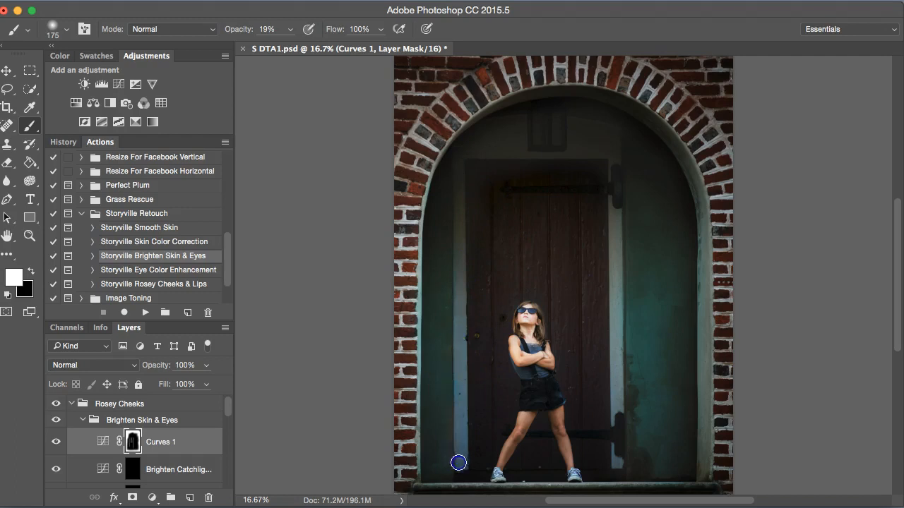
pyautogui.moveTo(616, 408); pyautogui.dragTo(629, 268)
pyautogui.moveTo(558, 116); pyautogui.dragTo(520, 127)
pyautogui.press('super+minus')
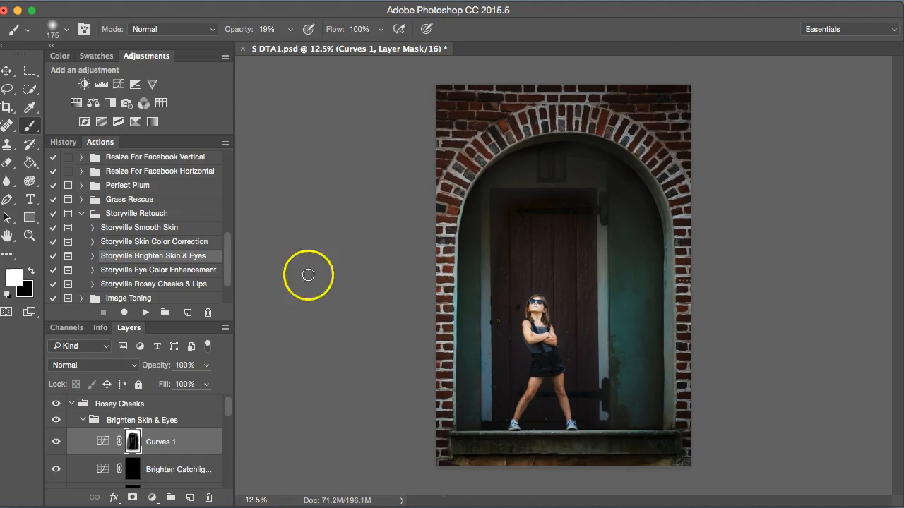
pyautogui.click(56, 441)
pyautogui.click(56, 440)
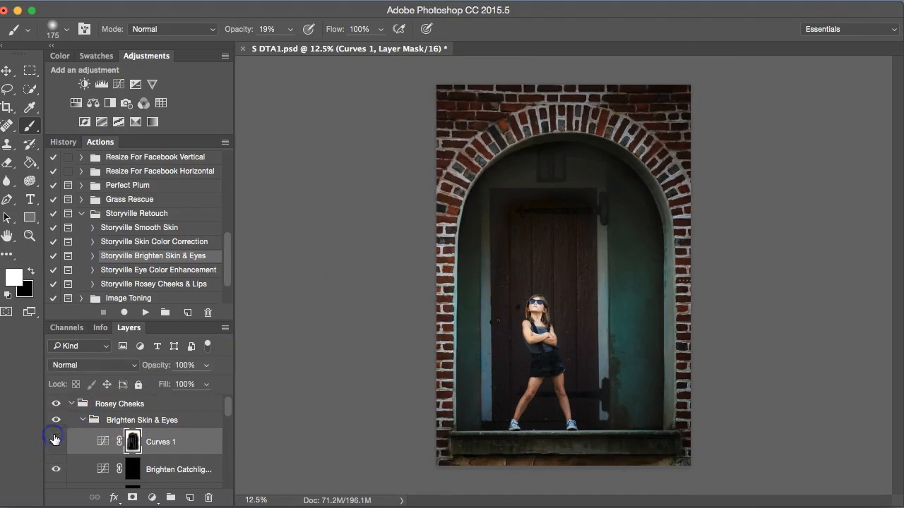
# - Select all layers and groups from Rosey Cheeks down to Image Base and put them into a new group
pyautogui.click(82, 404)
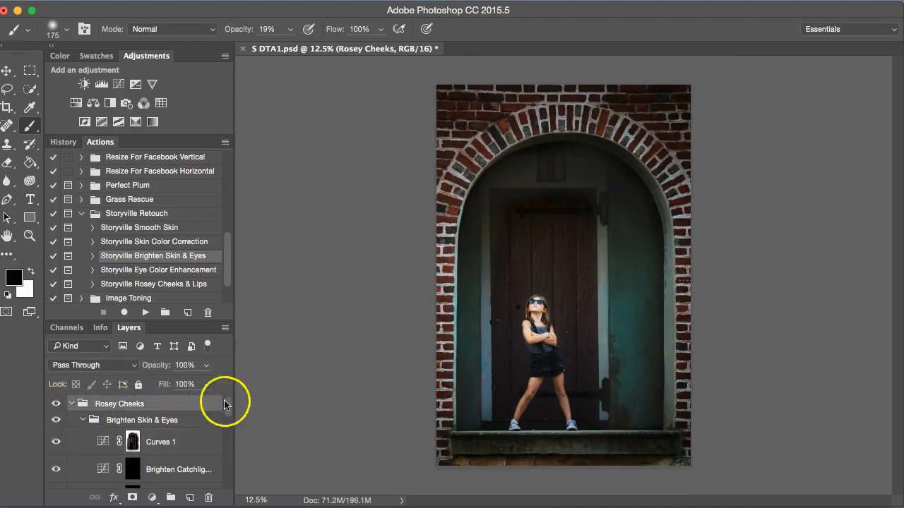
pyautogui.moveTo(228, 403); pyautogui.dragTo(228, 480)
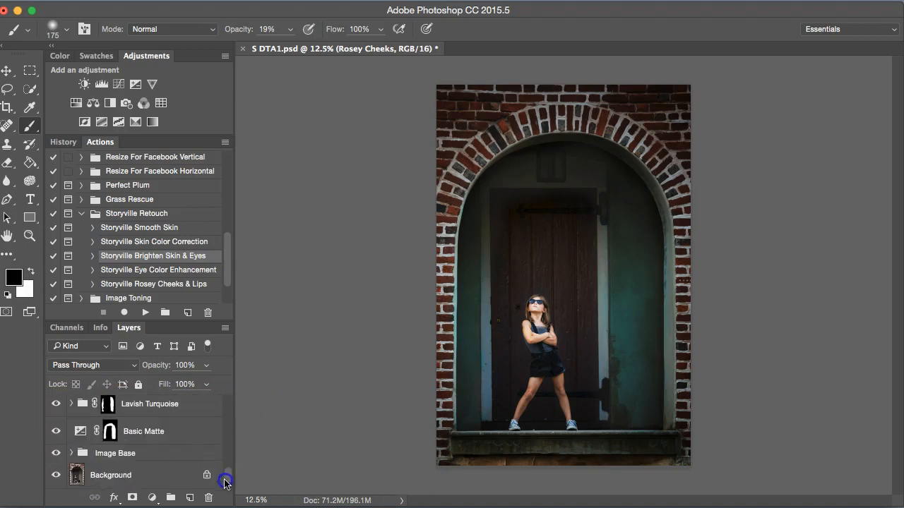
pyautogui.keyDown('shift'); pyautogui.click(124, 454); pyautogui.keyUp('shift')
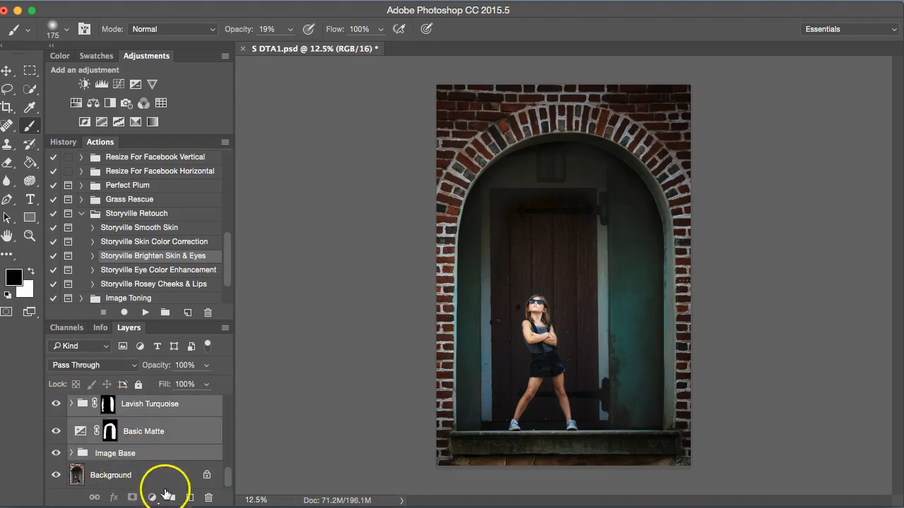
pyautogui.click(170, 498)
# - Toggle Group 1's visibility to compare the edited photo with the original
pyautogui.click(57, 404)
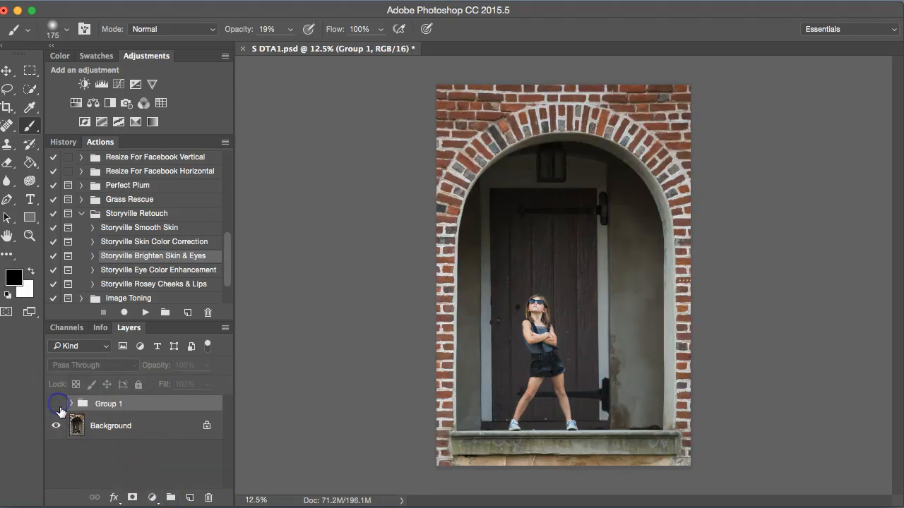
pyautogui.click(58, 405)
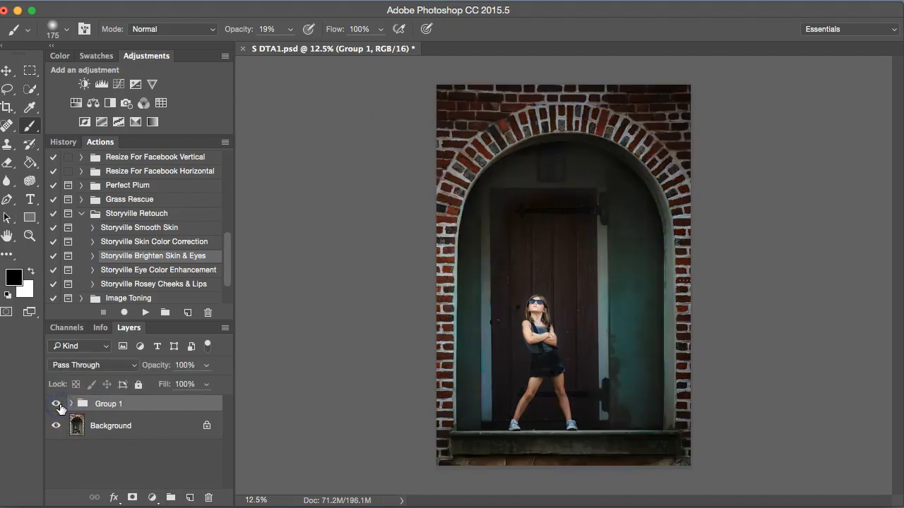
pyautogui.click(59, 405)
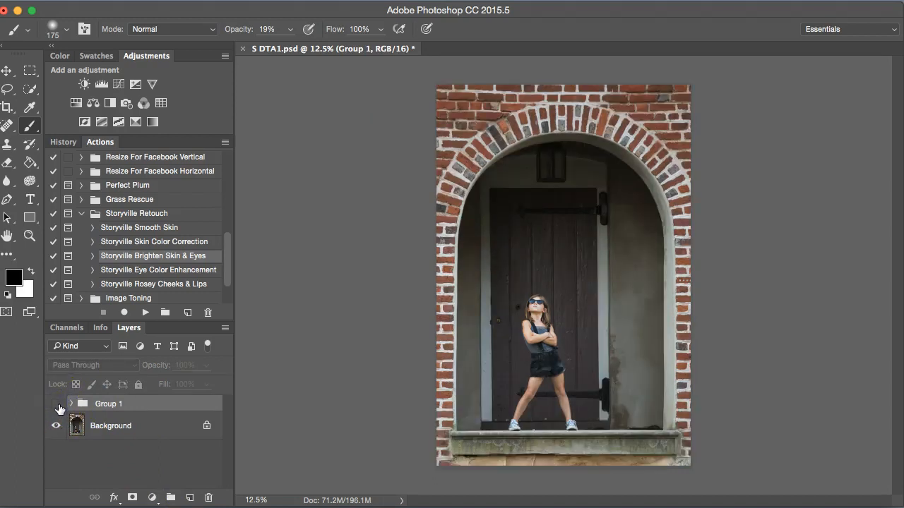
pyautogui.click(57, 404)
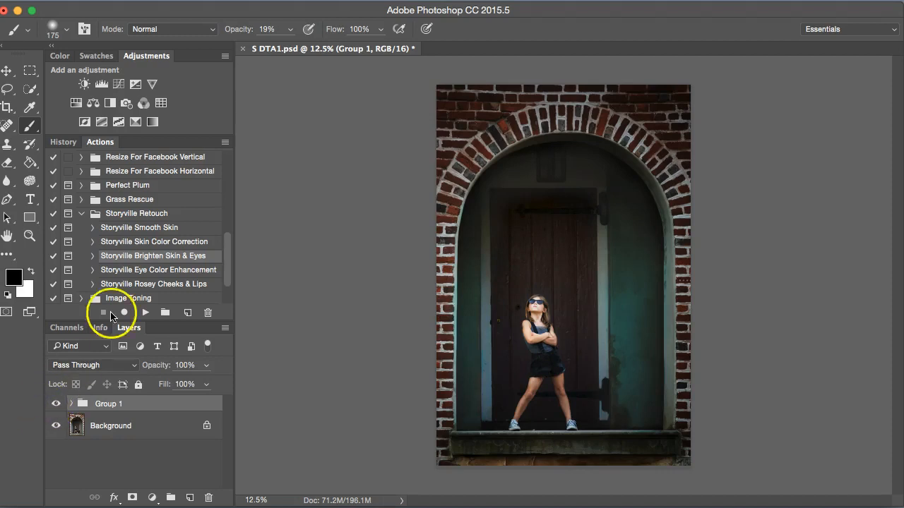